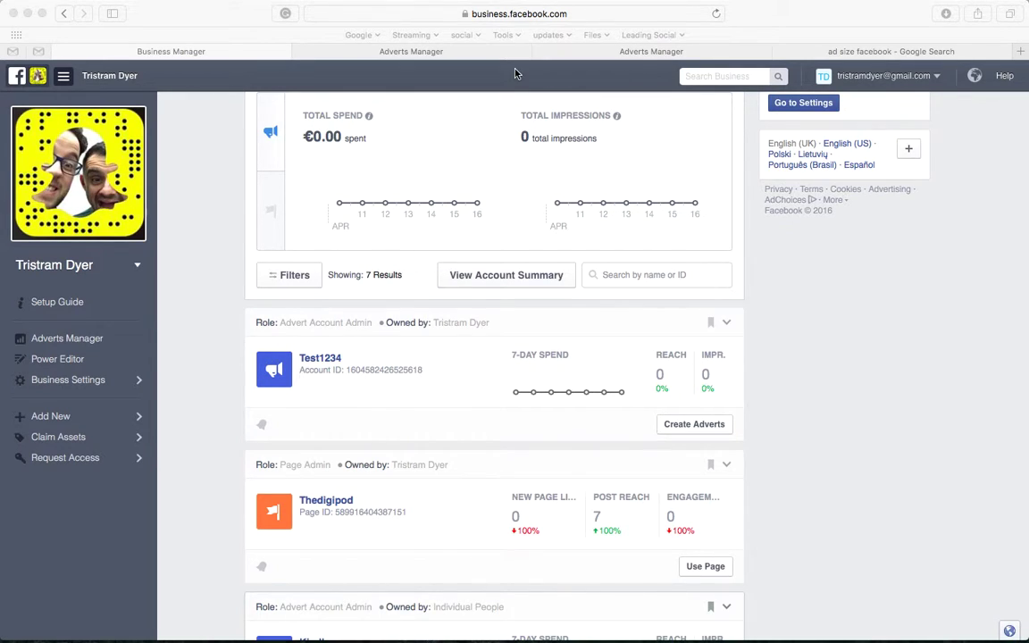
# Open the list of audiences for the Test1234 advert account.
pyautogui.click(464, 58)
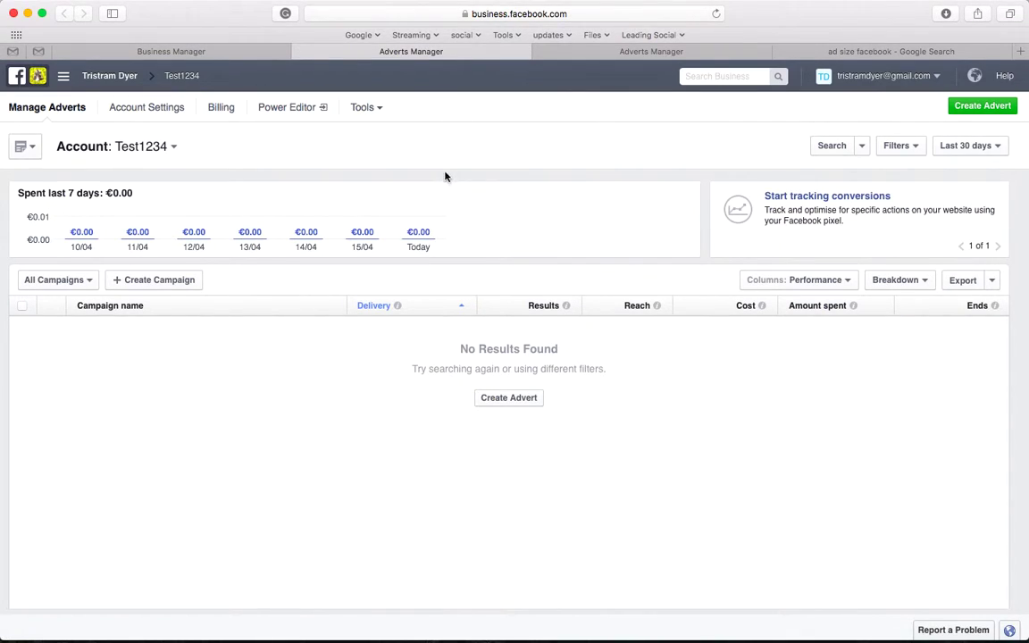
pyautogui.click(376, 110)
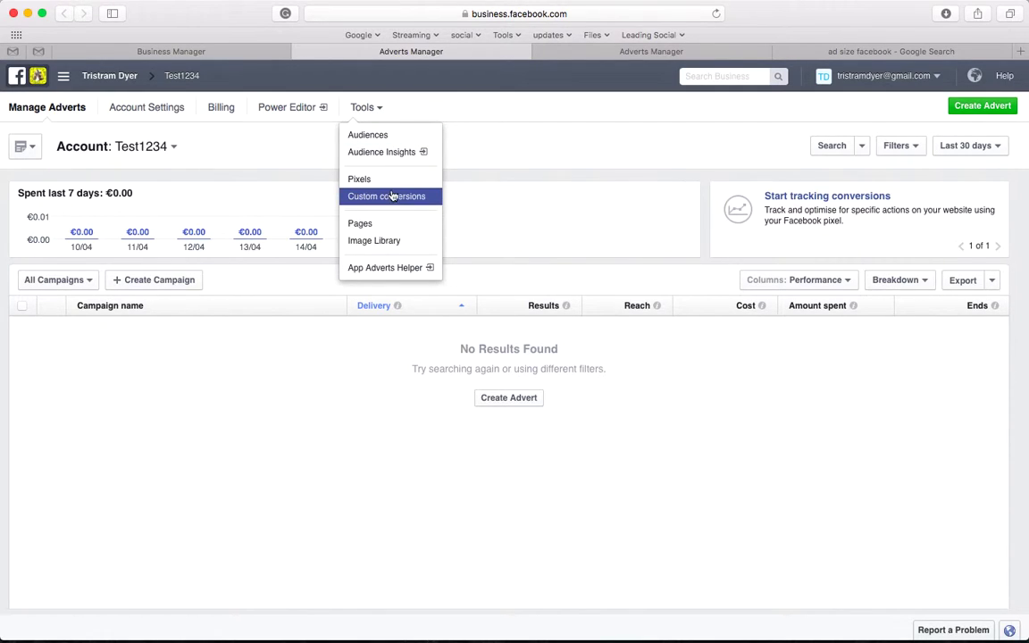
pyautogui.click(375, 137)
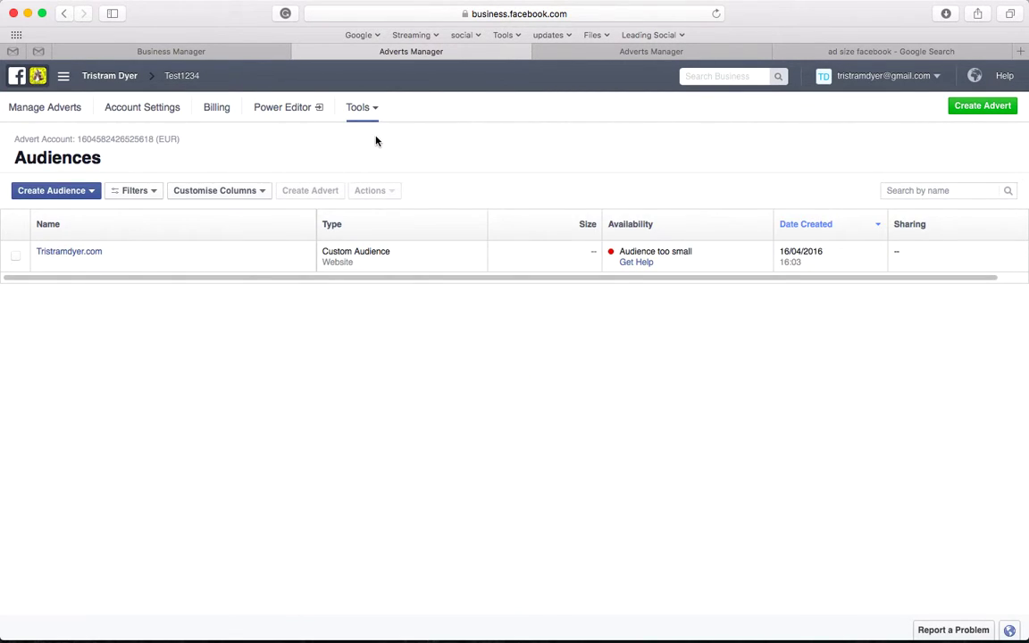
pyautogui.moveTo(72, 254)
# Create a website traffic custom audience named "website visitors" for anyone who visits the website in the last 30 days.
pyautogui.click(85, 193)
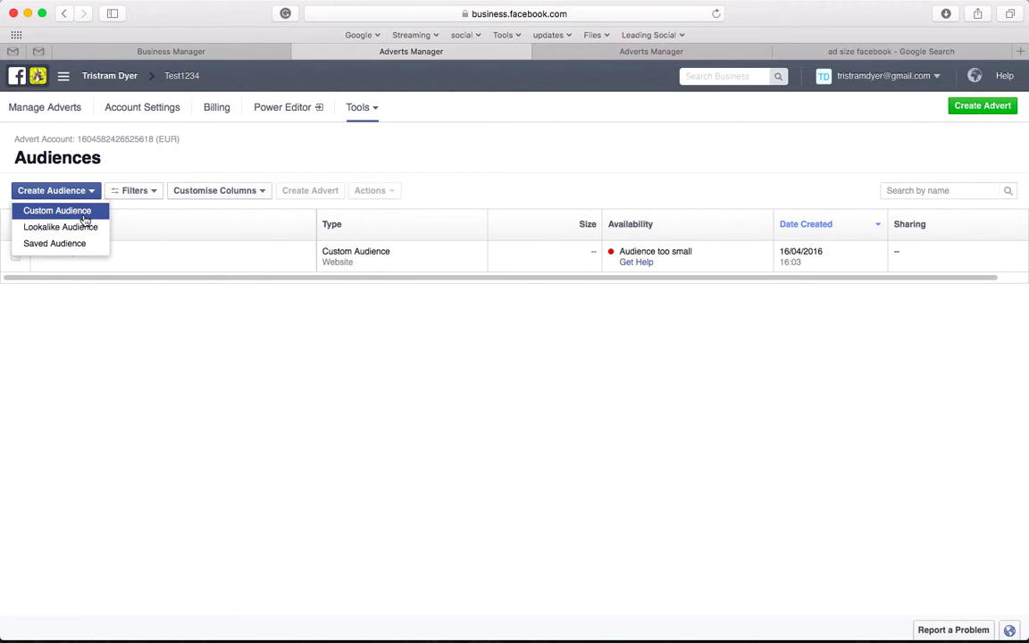
pyautogui.click(82, 214)
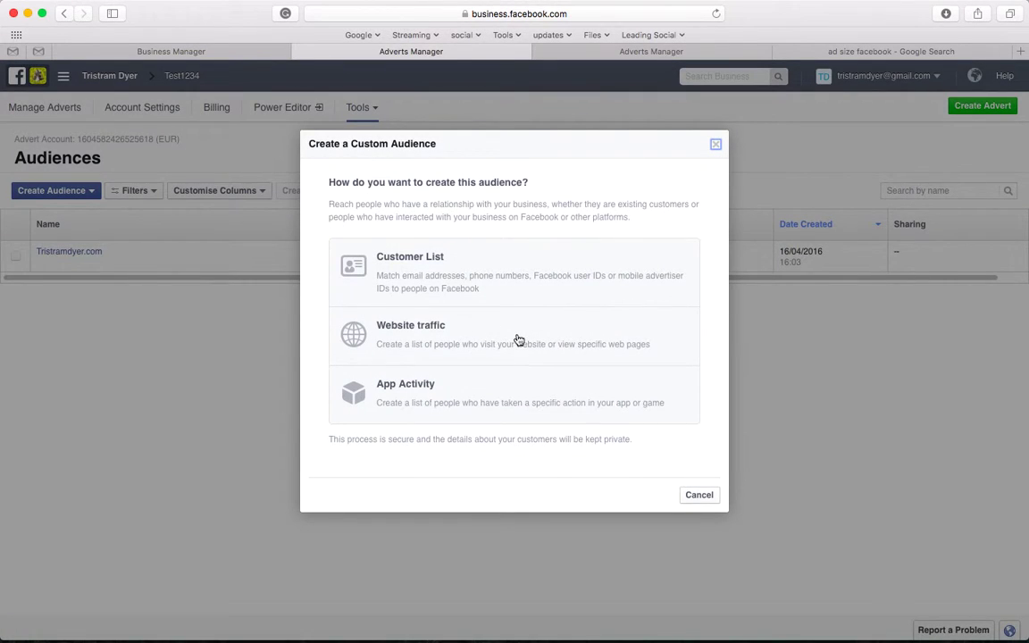
pyautogui.click(516, 339)
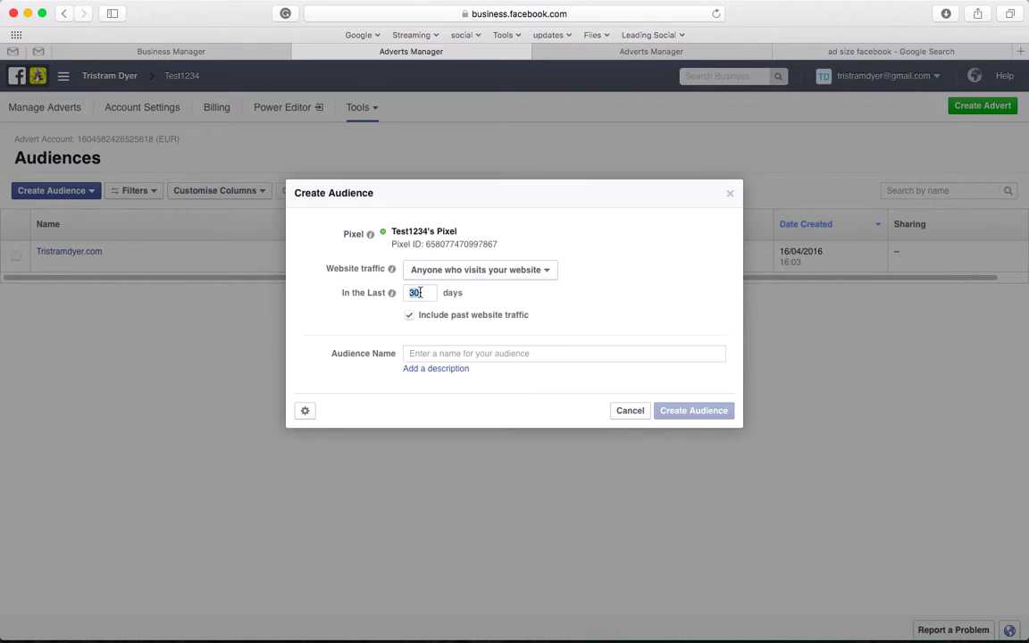
pyautogui.click(502, 353)
pyautogui.write('website visitors')
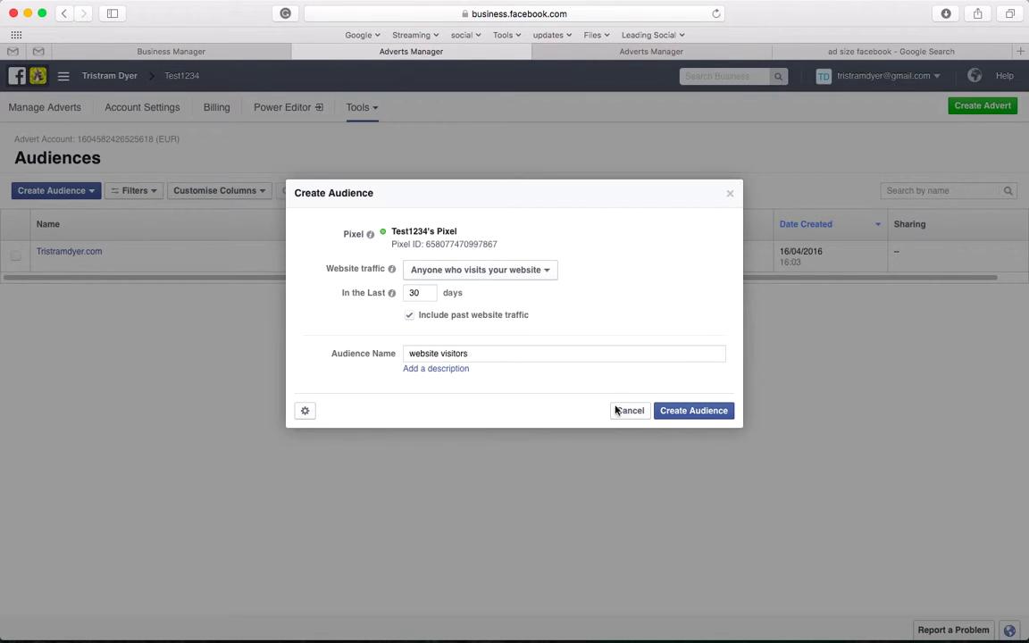
pyautogui.click(695, 416)
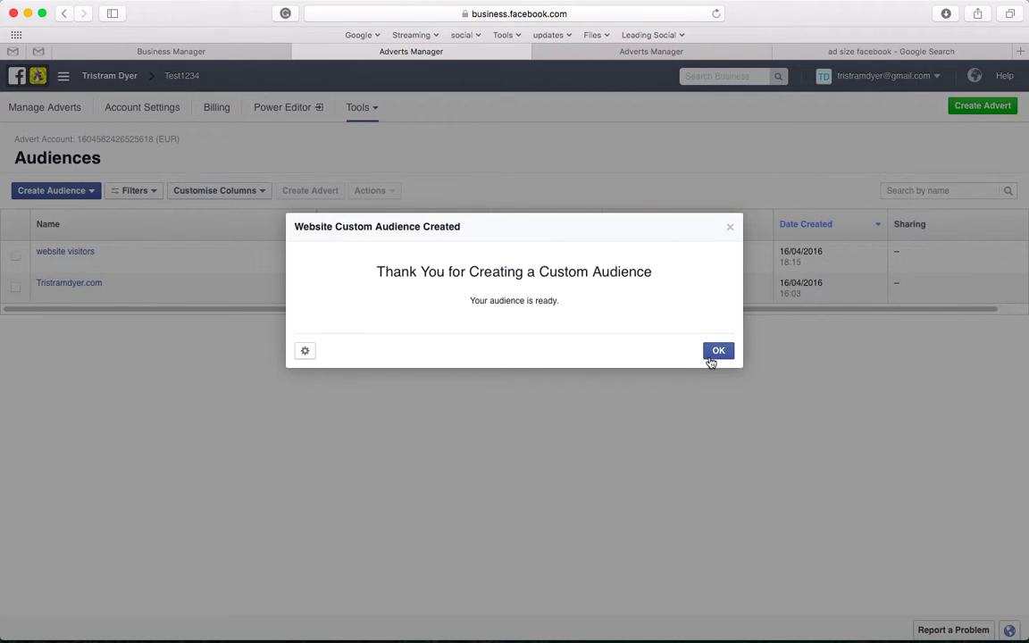
pyautogui.click(717, 355)
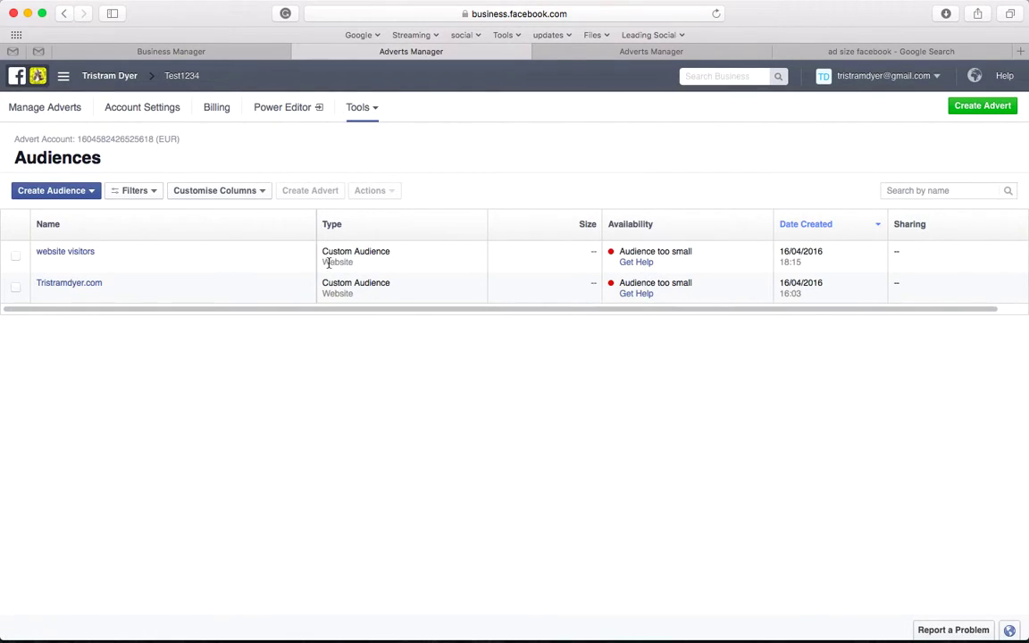
# Check the availability note of the custom audiences and return to the account's campaign overview.
pyautogui.moveTo(661, 267)
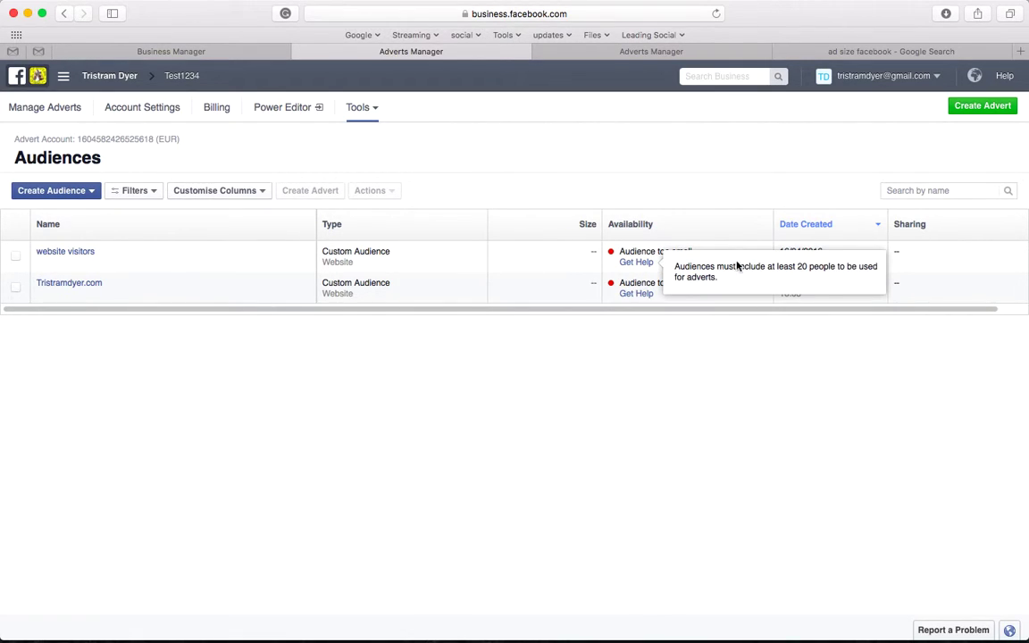
pyautogui.click(596, 56)
pyautogui.click(458, 56)
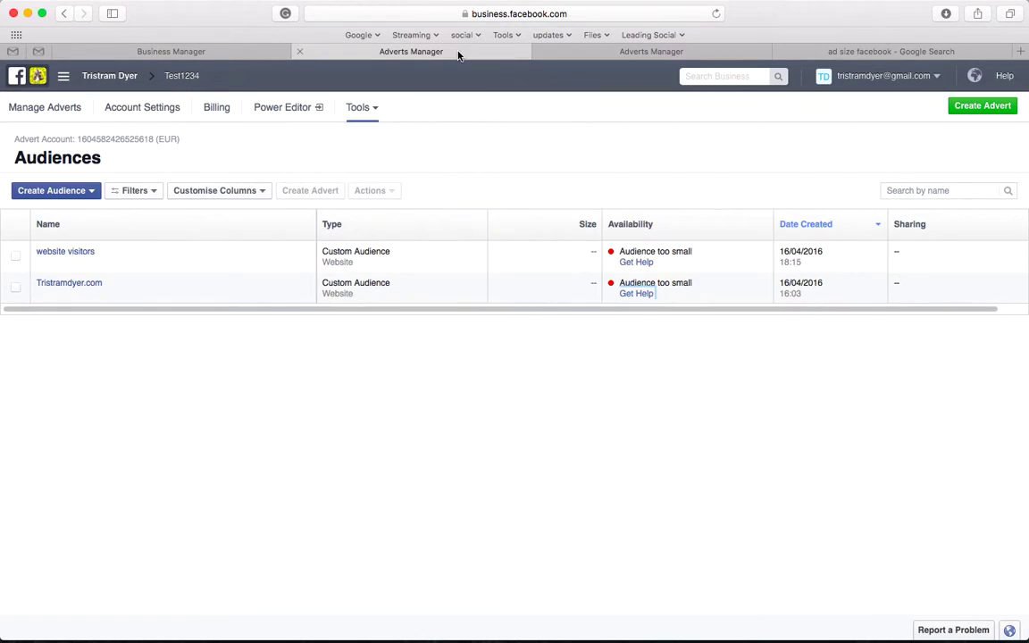
pyautogui.click(56, 115)
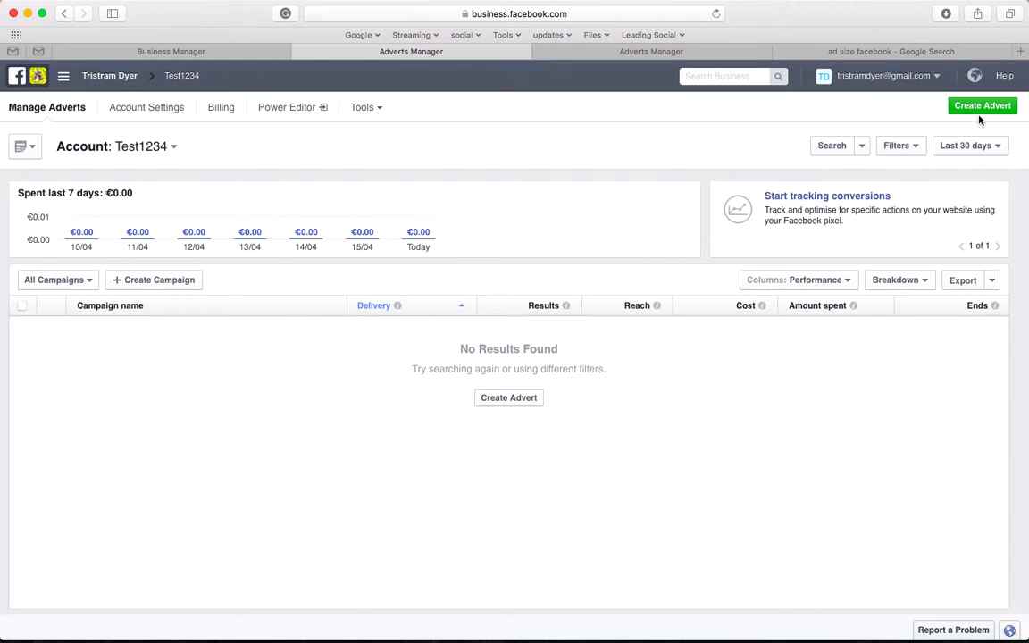
# Review the destination URL and pixel of the drafted Clicks to Website campaign and continue to its advert set.
pyautogui.click(650, 53)
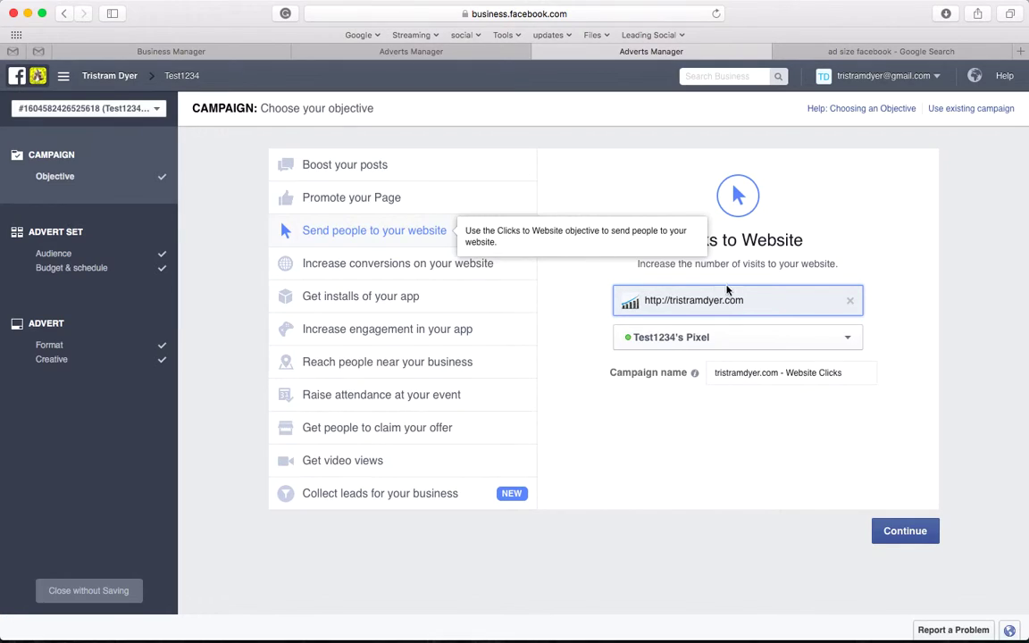
pyautogui.tripleClick(729, 302)
pyautogui.click(764, 303)
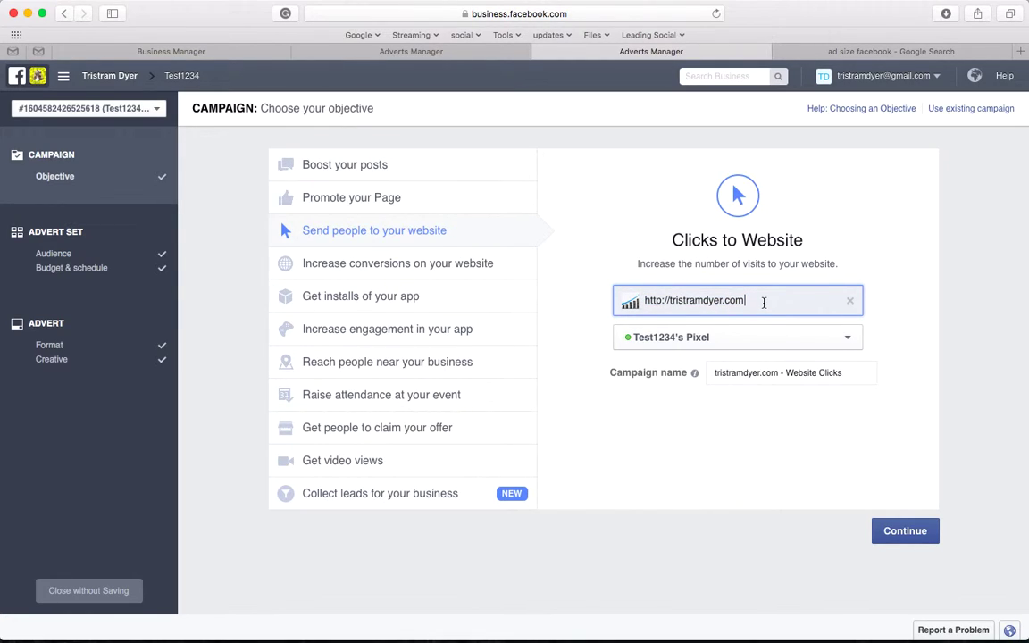
pyautogui.click(741, 338)
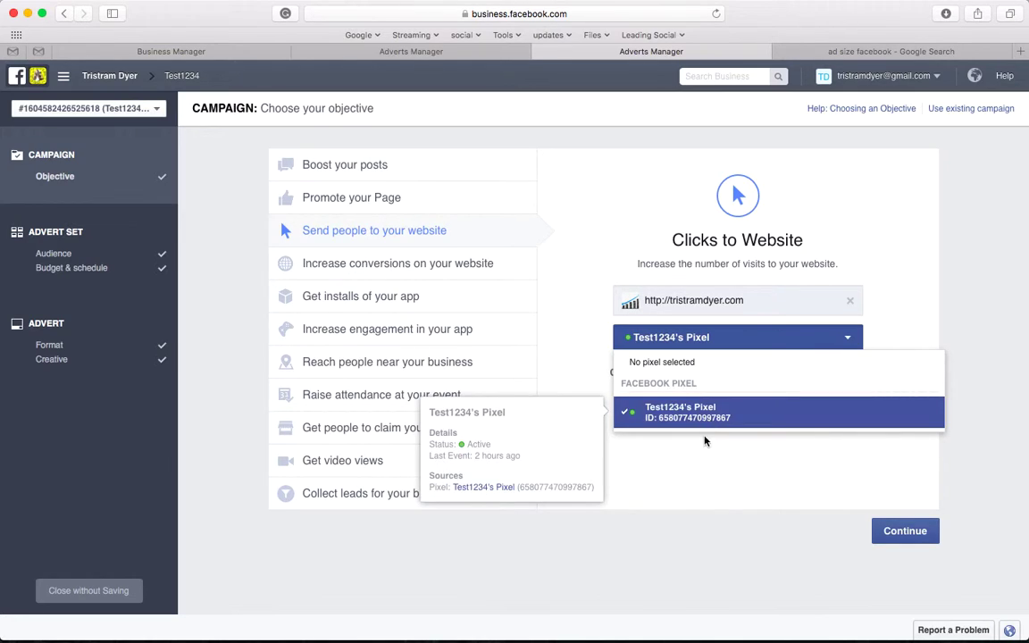
pyautogui.click(702, 479)
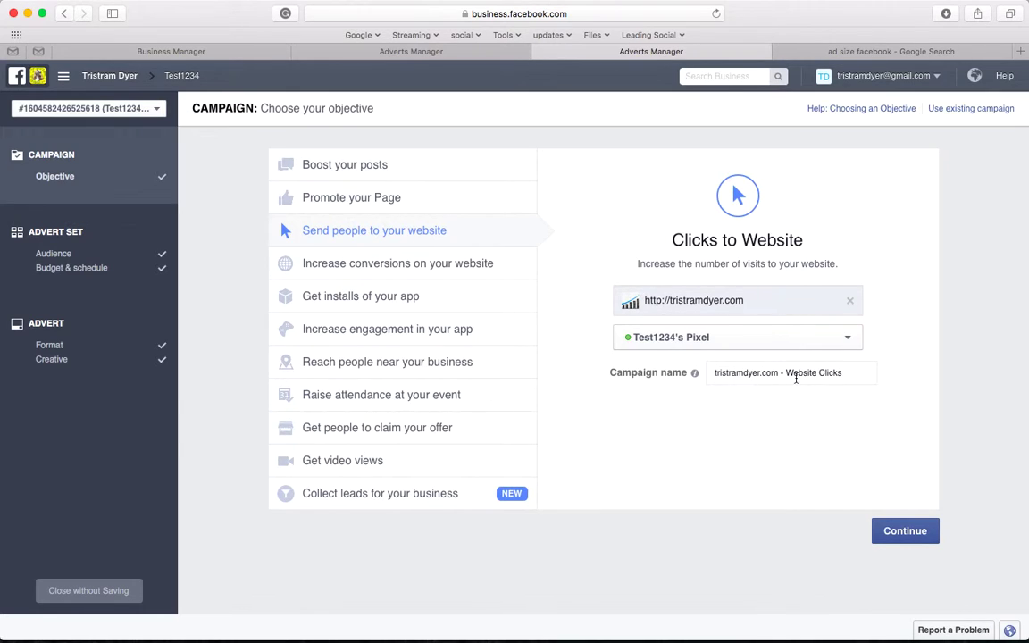
pyautogui.click(446, 55)
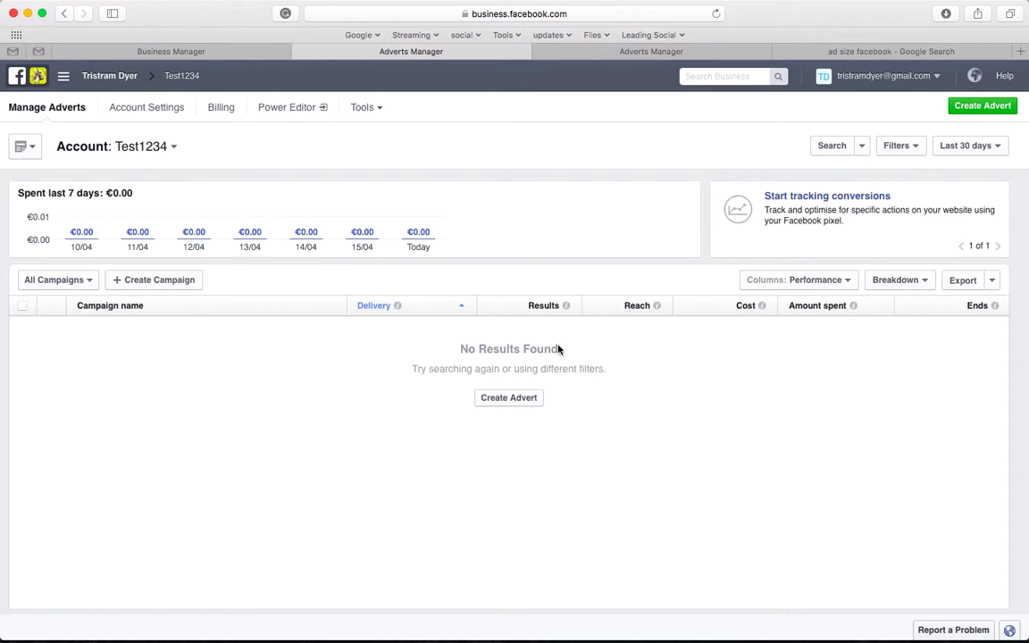
pyautogui.click(650, 51)
pyautogui.click(885, 531)
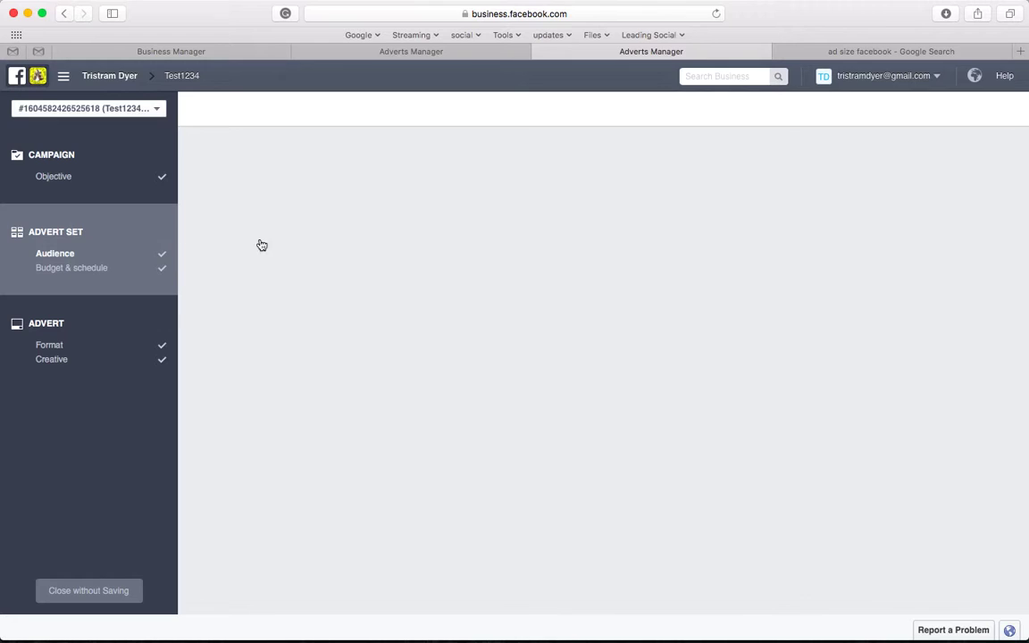
# Include the existing website custom audience in the advert set's audience definition.
pyautogui.scroll(-2, 544, 333)
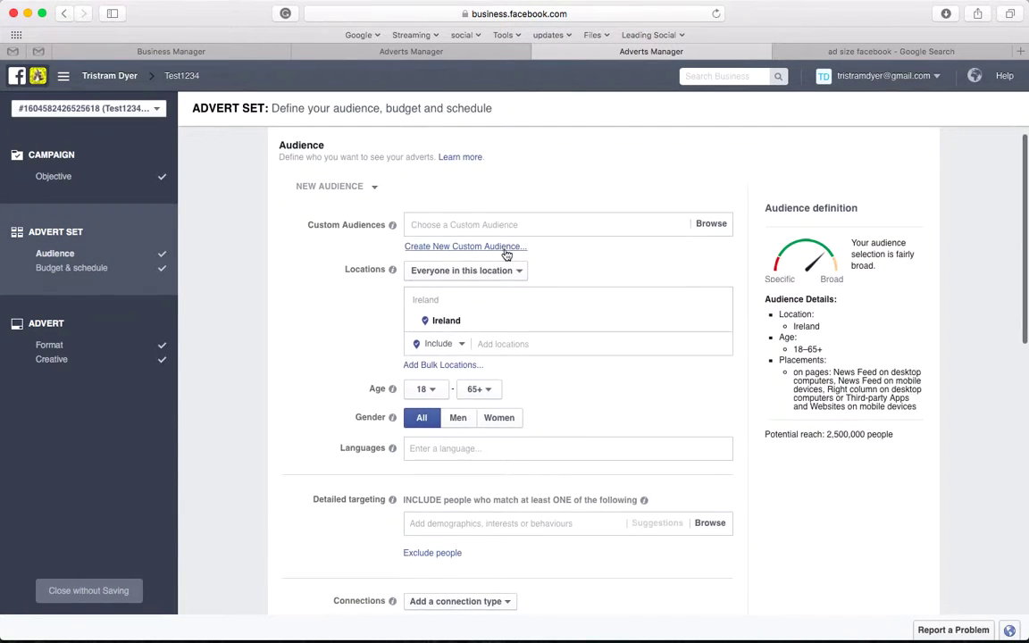
pyautogui.scroll(-4, 553, 376)
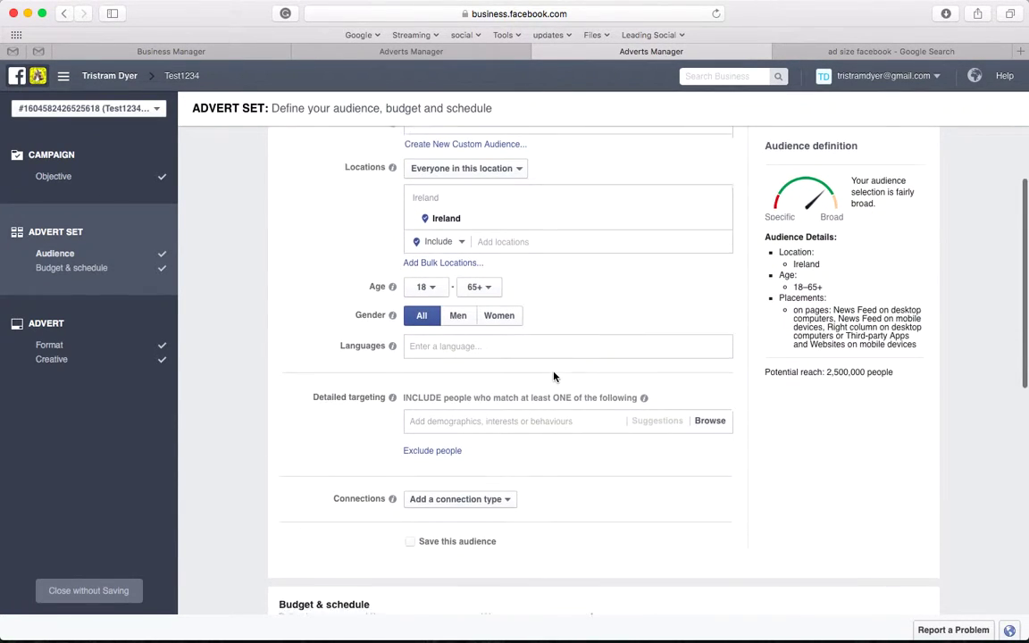
pyautogui.scroll(6, 553, 376)
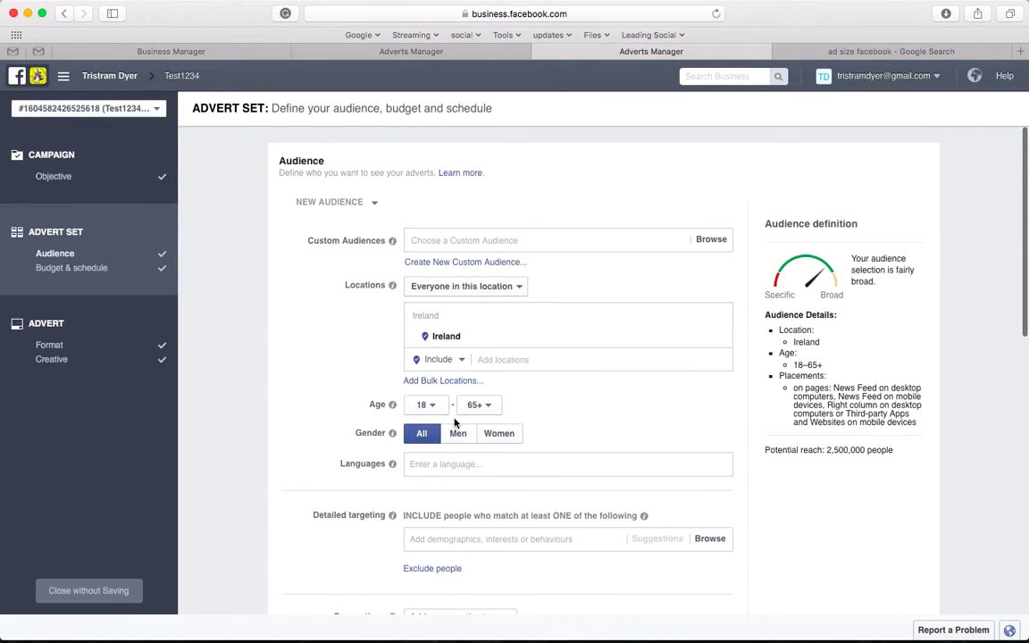
pyautogui.scroll(-4, 540, 515)
pyautogui.scroll(-1, 540, 515)
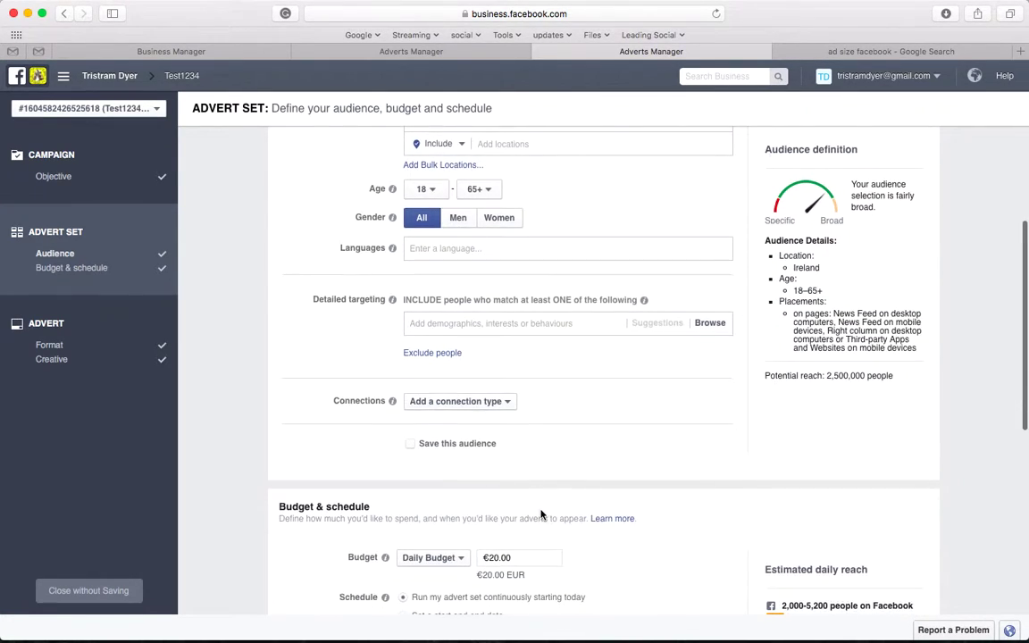
pyautogui.scroll(2, 543, 515)
pyautogui.scroll(2, 535, 423)
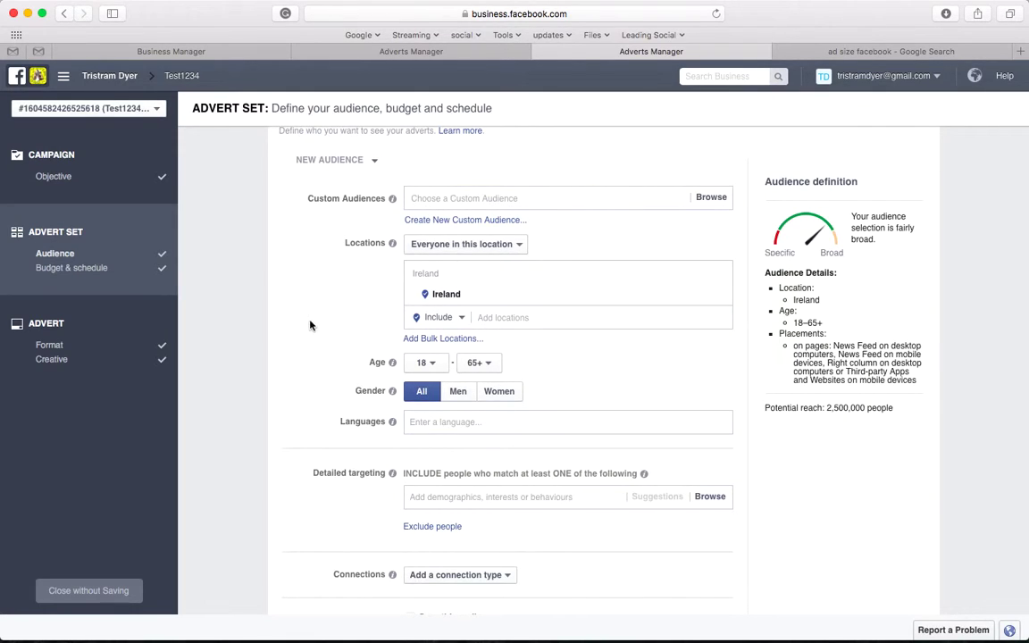
pyautogui.scroll(1, 614, 238)
pyautogui.click(705, 242)
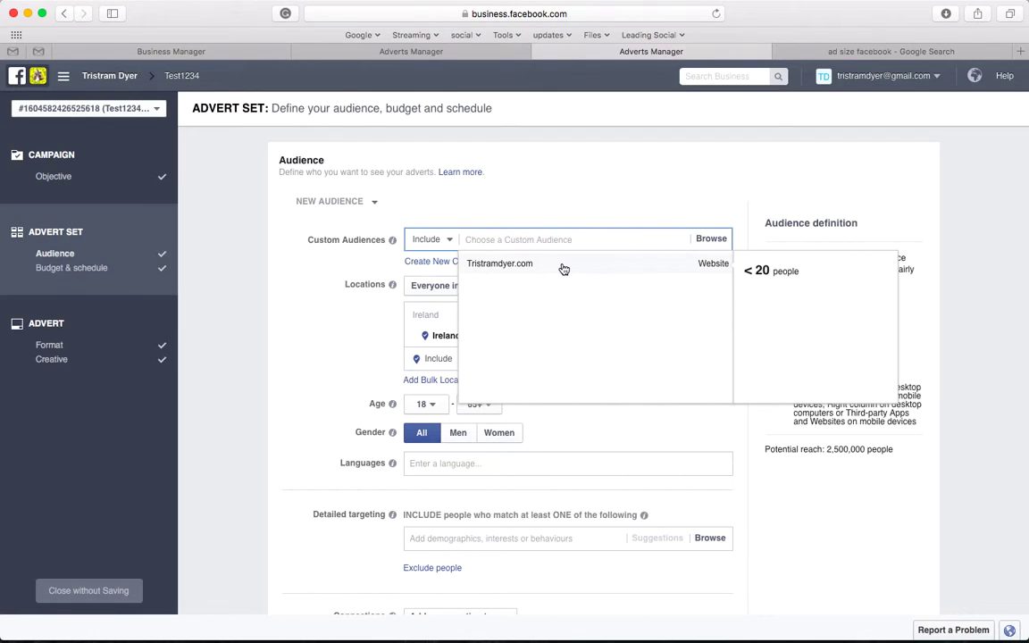
pyautogui.click(563, 266)
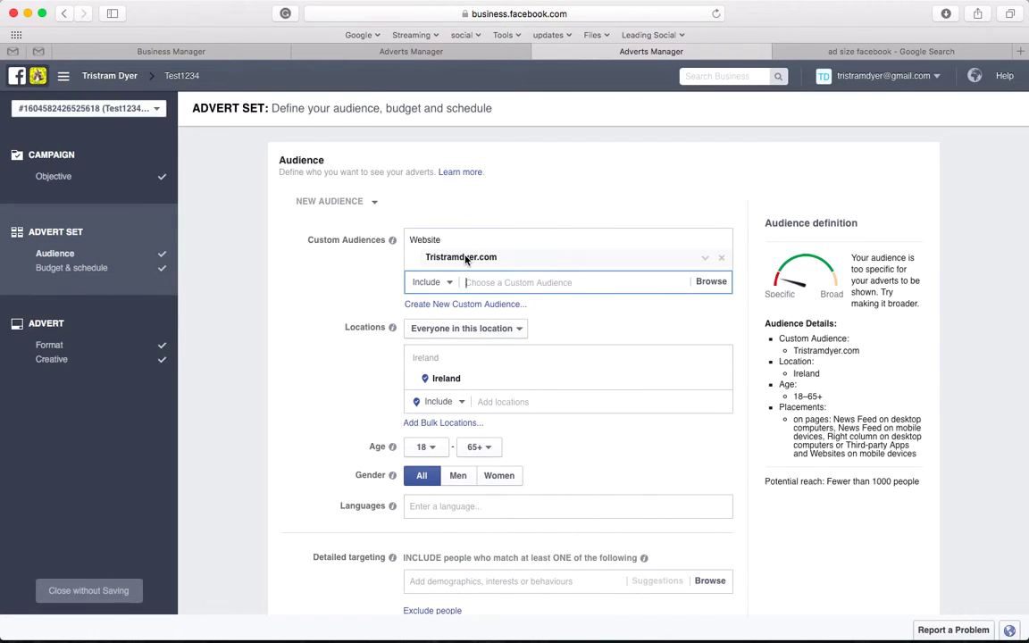
# Reopen the account's audience list and view the details of the "website visitors" audience.
pyautogui.click(411, 53)
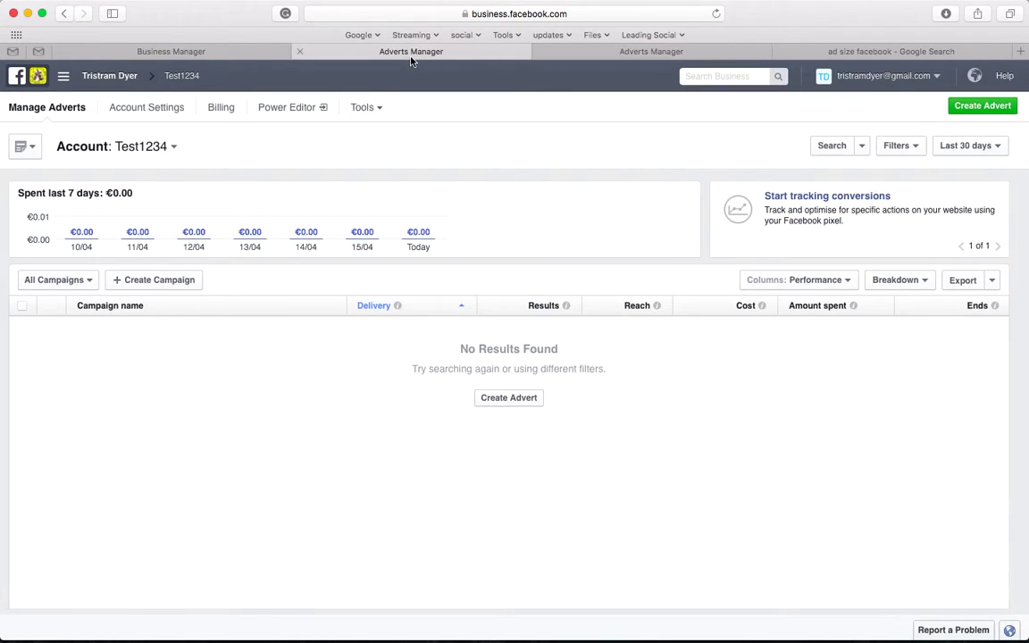
pyautogui.click(362, 107)
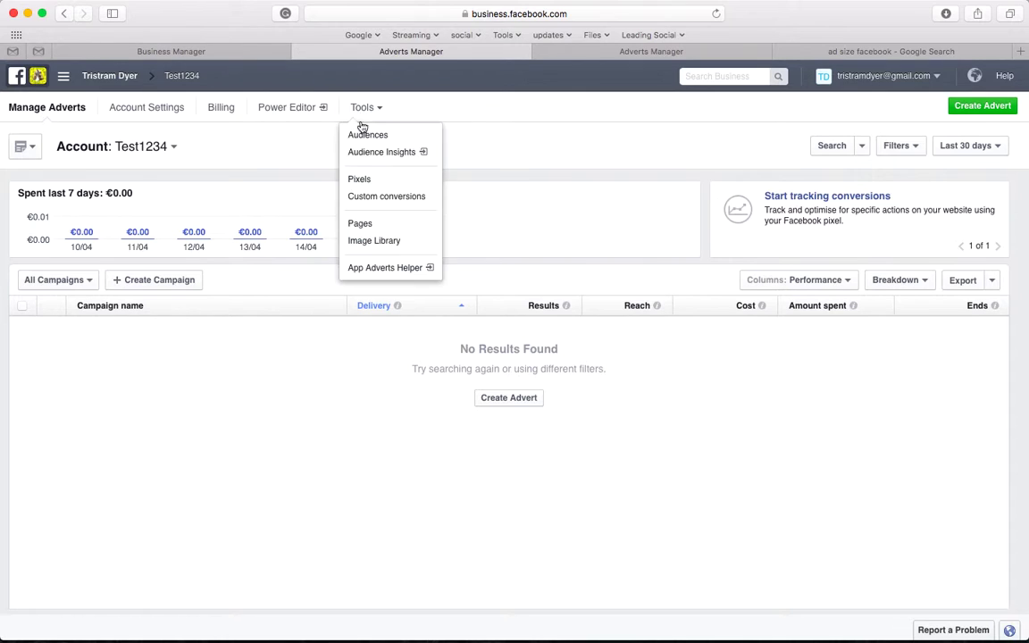
pyautogui.click(361, 138)
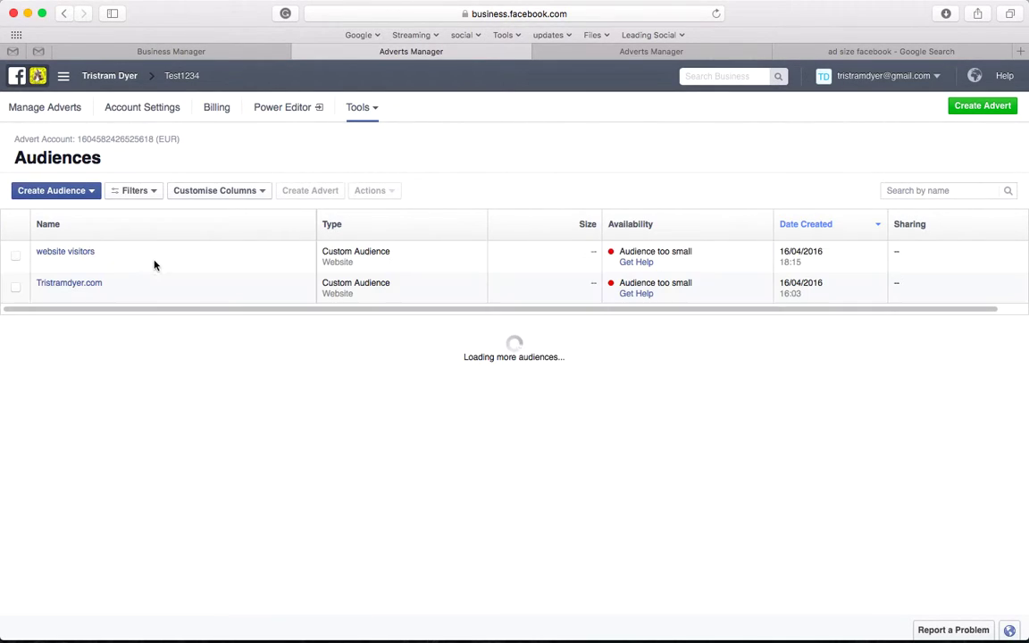
pyautogui.moveTo(64, 259)
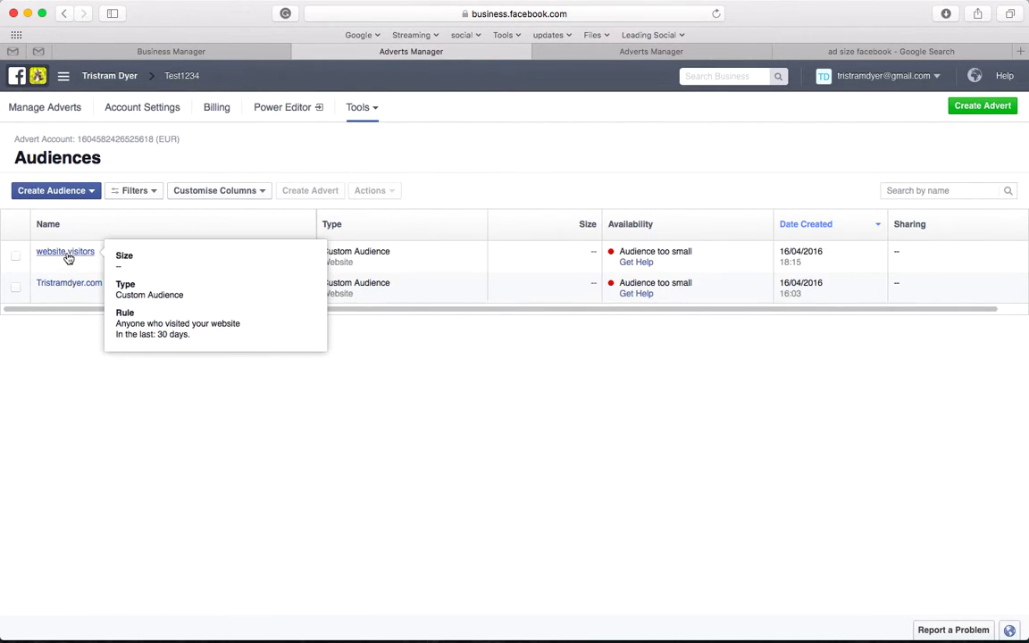
# Return to the drafted advert set and review its location, age, gender and language settings and the detailed targeting categories.
pyautogui.click(608, 54)
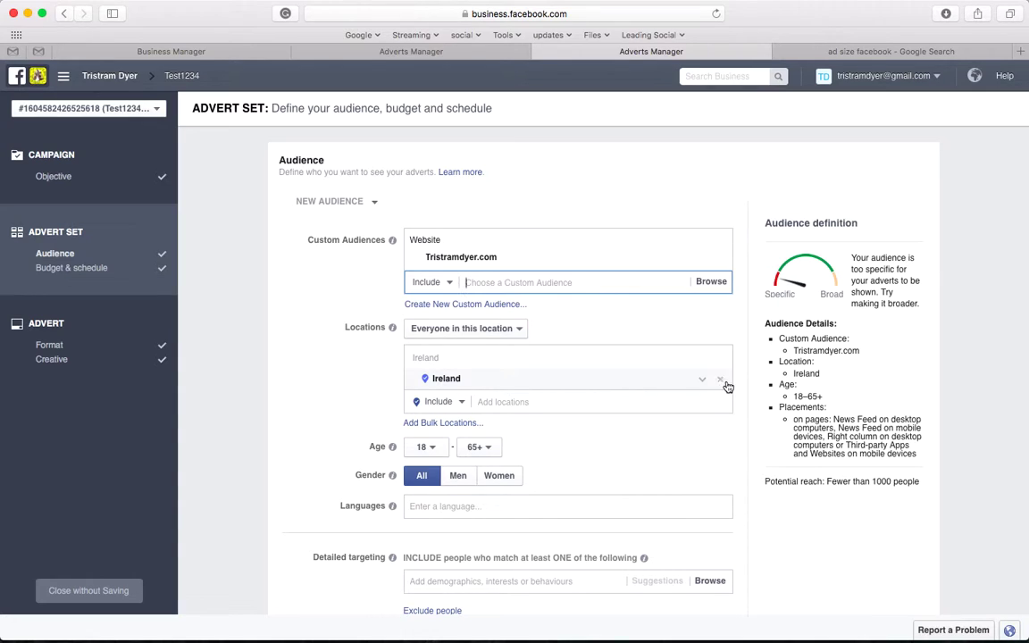
pyautogui.scroll(-2, 753, 441)
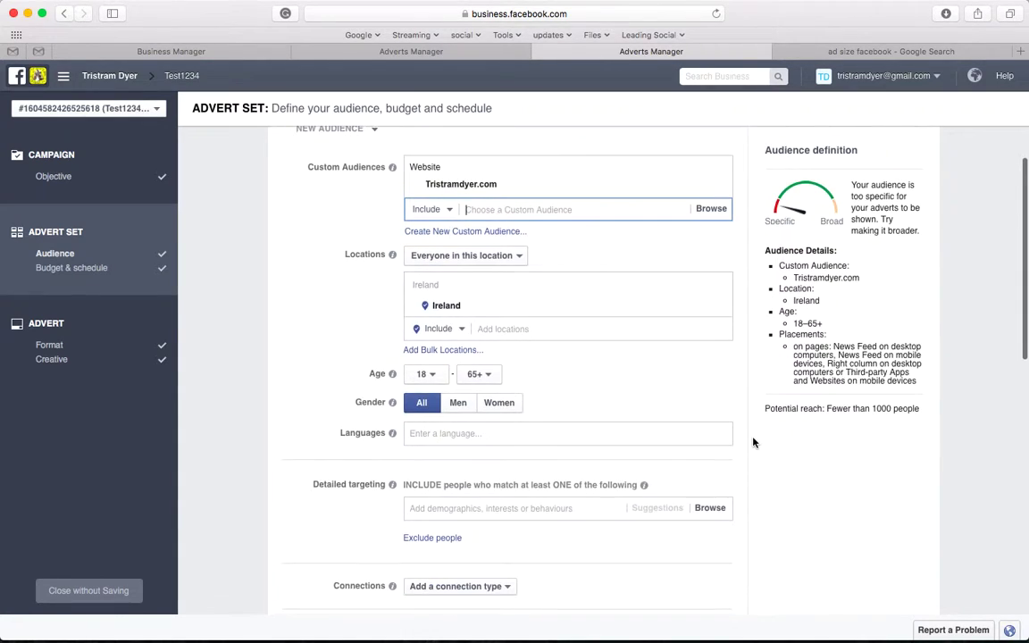
pyautogui.scroll(-1, 482, 397)
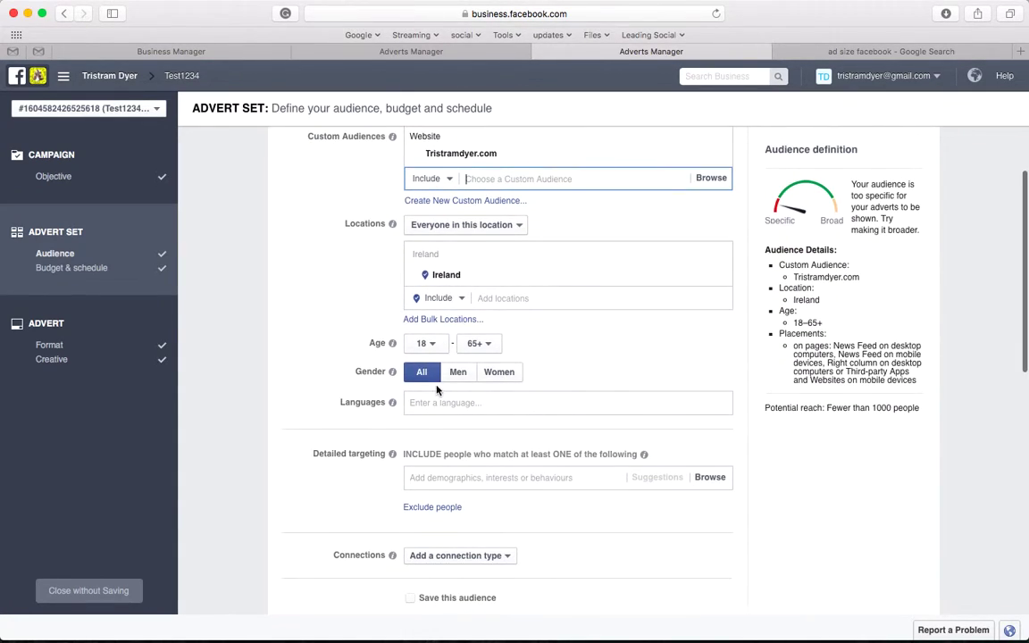
pyautogui.scroll(-2, 442, 367)
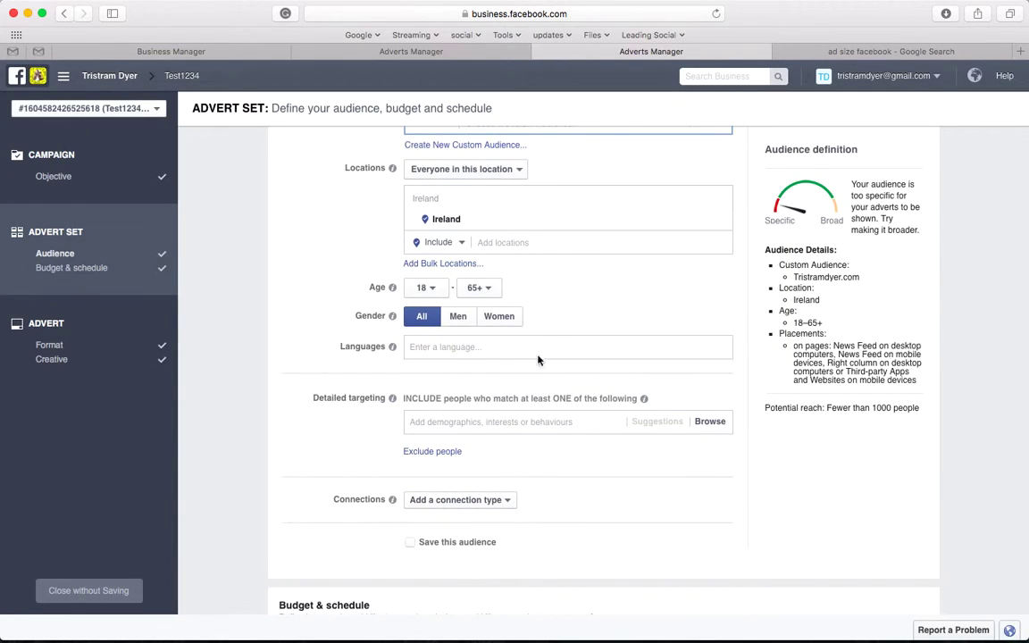
pyautogui.scroll(-1, 535, 420)
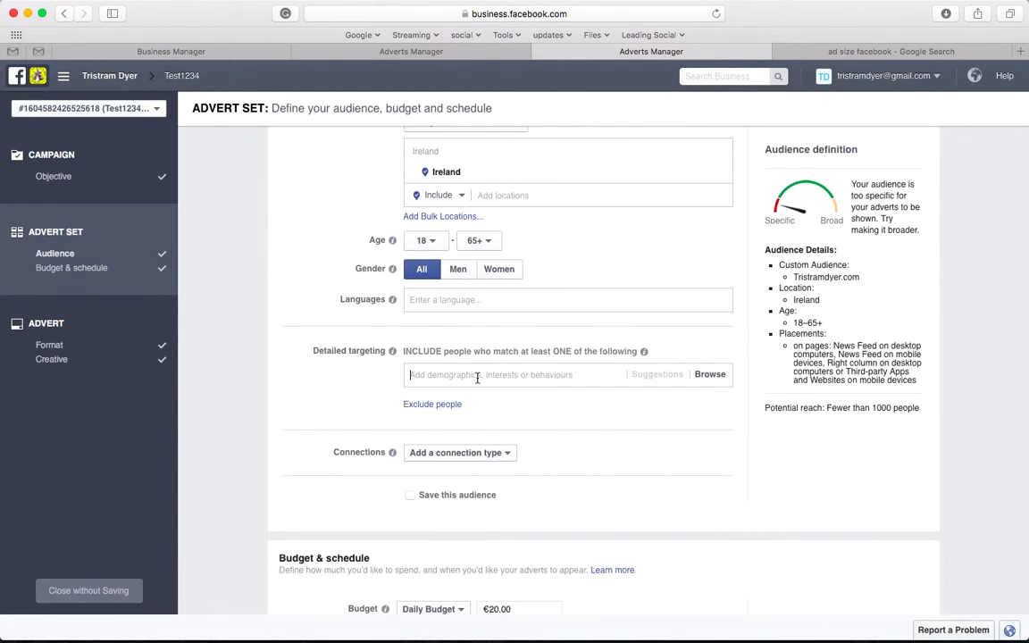
pyautogui.click(505, 374)
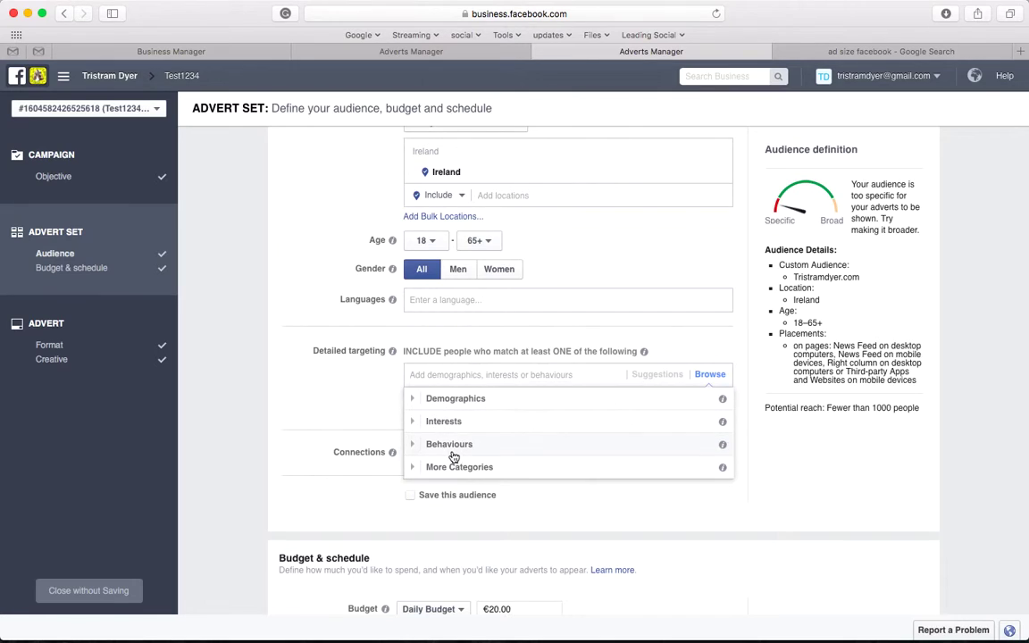
pyautogui.click(344, 415)
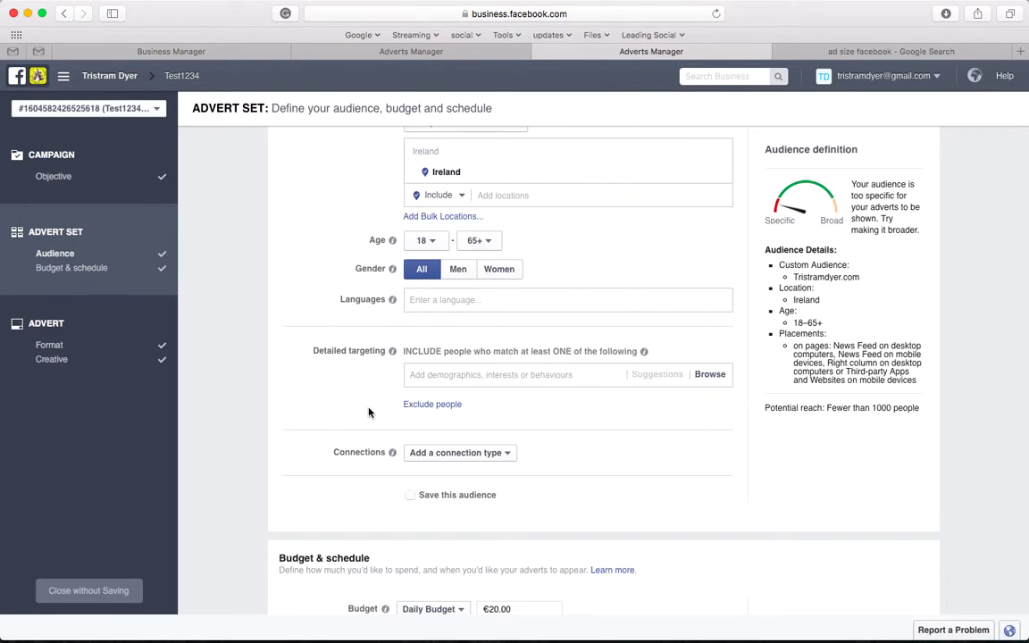
# Examine the connection types for Facebook Pages and Events without adding one to the audience.
pyautogui.scroll(-2, 369, 412)
pyautogui.click(438, 402)
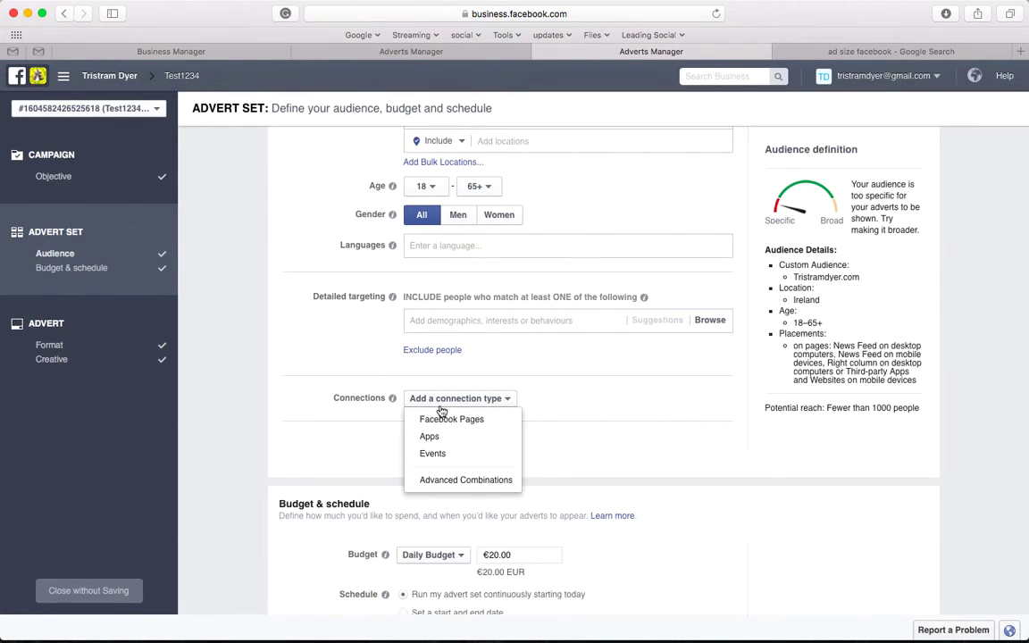
pyautogui.moveTo(498, 421)
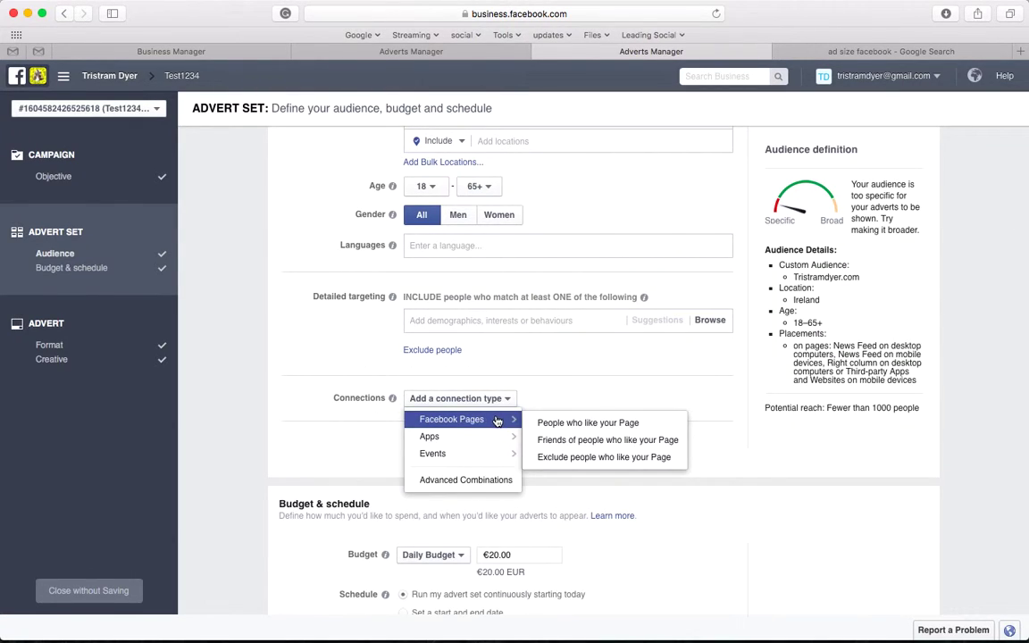
pyautogui.moveTo(479, 460)
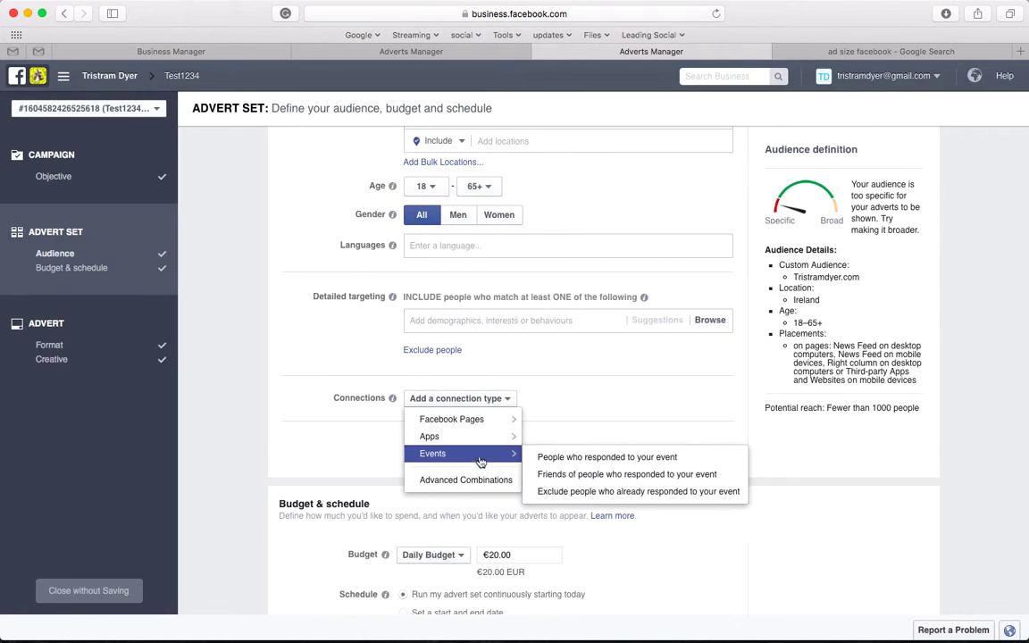
pyautogui.click(554, 416)
# Review the advert set's budget, schedule, delivery optimisation, bid amount and name.
pyautogui.scroll(-4, 558, 420)
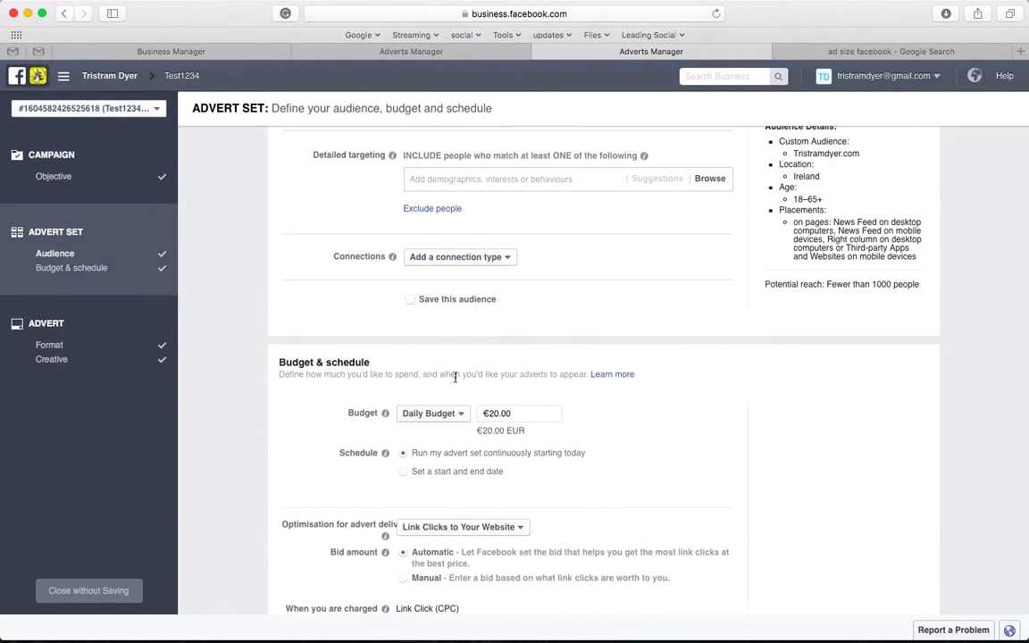
pyautogui.scroll(-5, 580, 499)
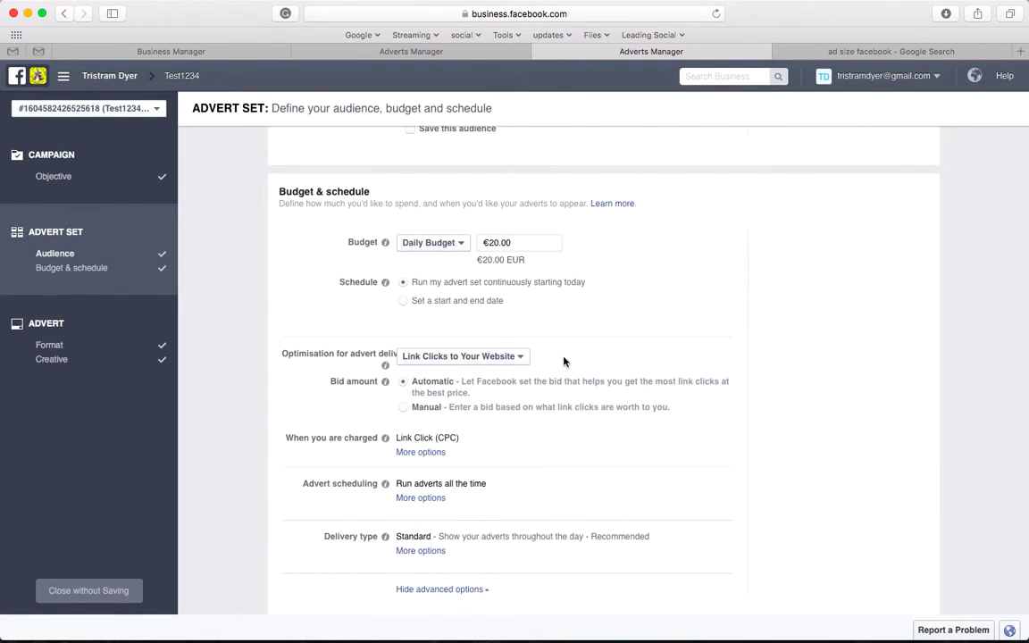
pyautogui.scroll(-2, 565, 360)
pyautogui.scroll(-2, 366, 438)
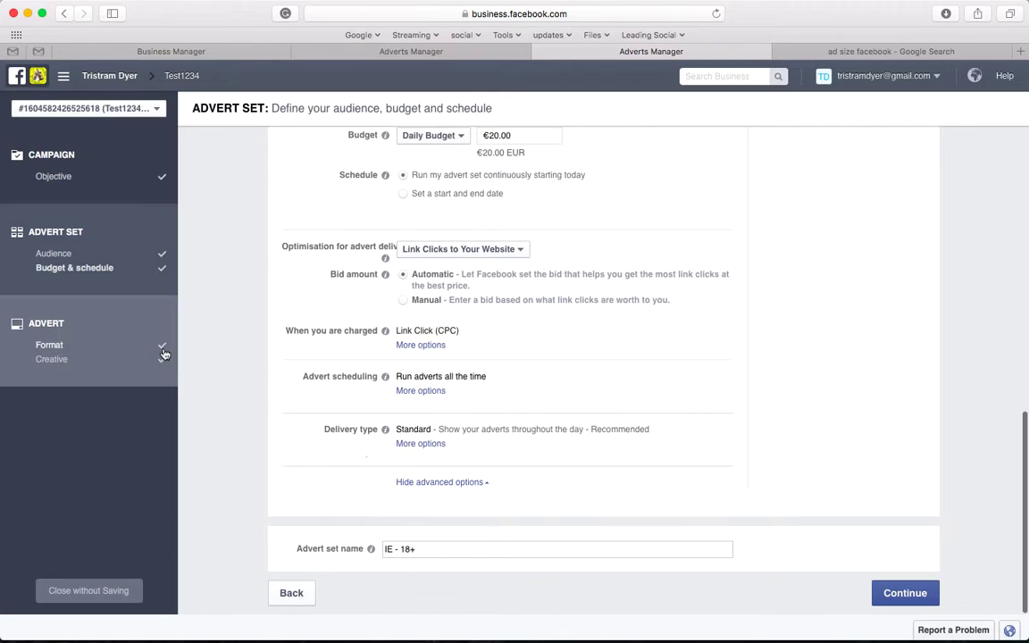
# Go to the advert's format settings and review the single-image and multiple-image formats and the selected media.
pyautogui.click(125, 344)
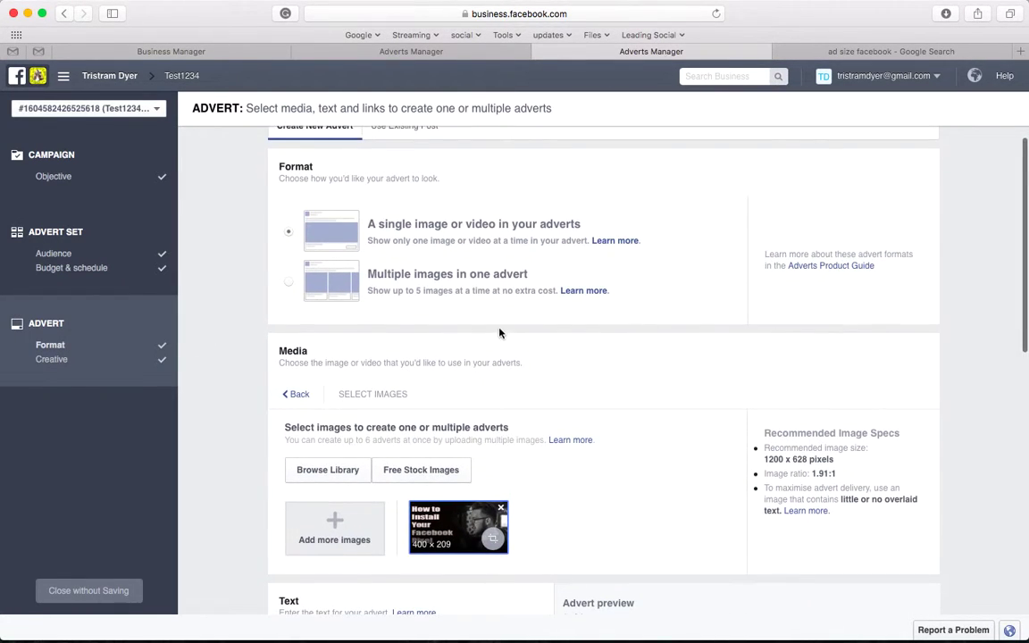
pyautogui.scroll(-2, 501, 324)
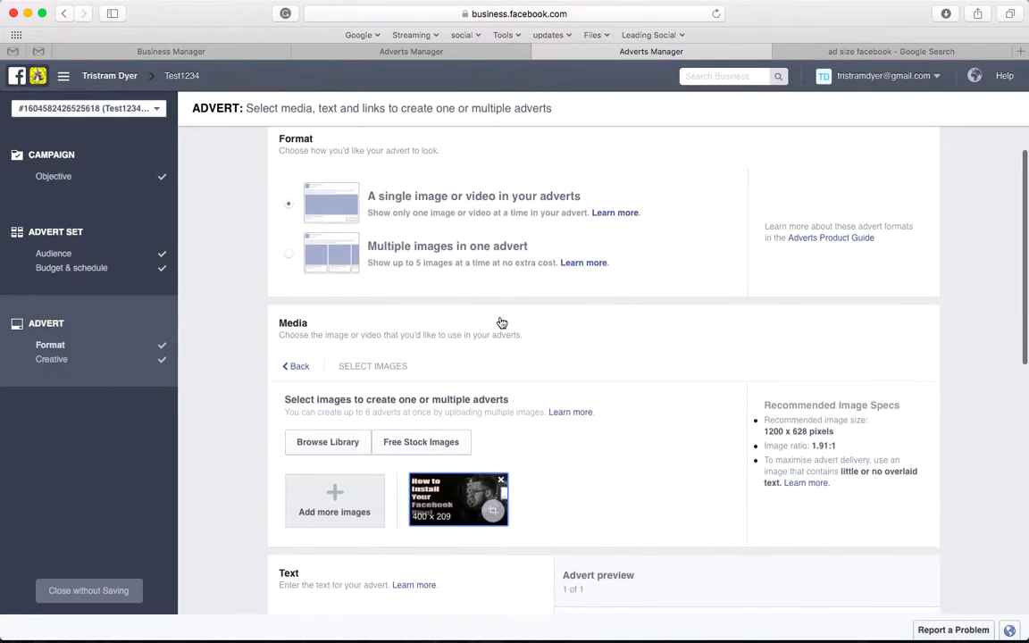
pyautogui.scroll(-3, 502, 309)
pyautogui.scroll(4, 385, 252)
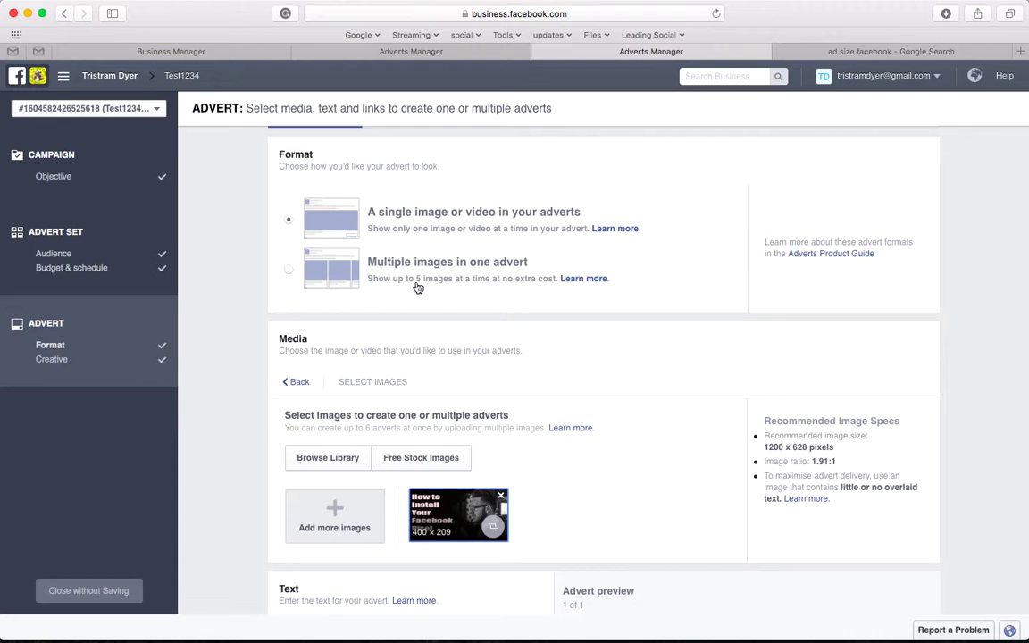
pyautogui.scroll(-5, 443, 285)
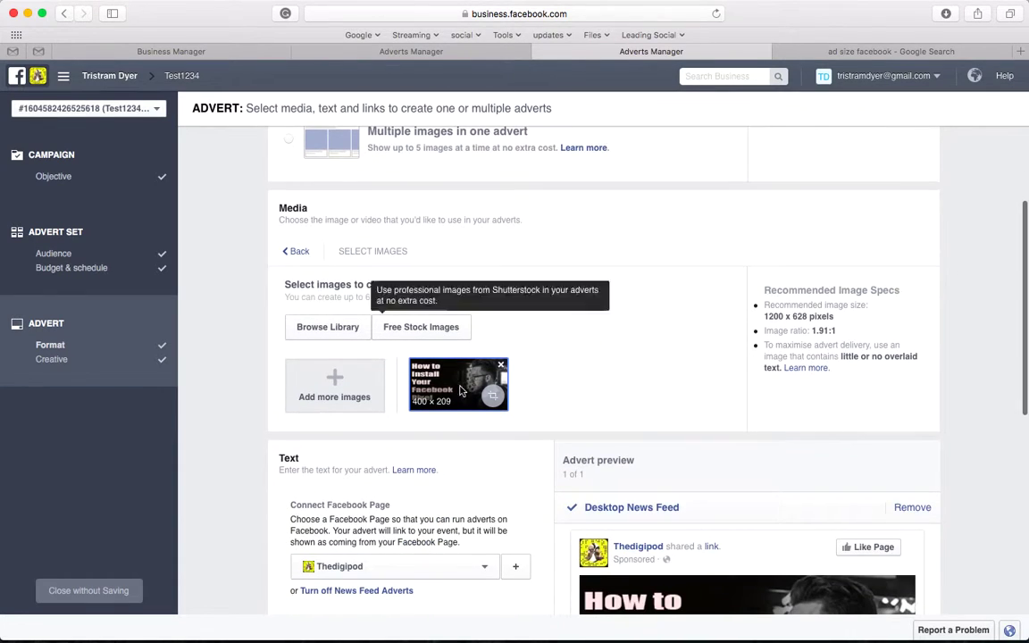
# Review the advert's connected Facebook Page, headline, text, call to action, news feed preview and placements.
pyautogui.scroll(-3, 463, 408)
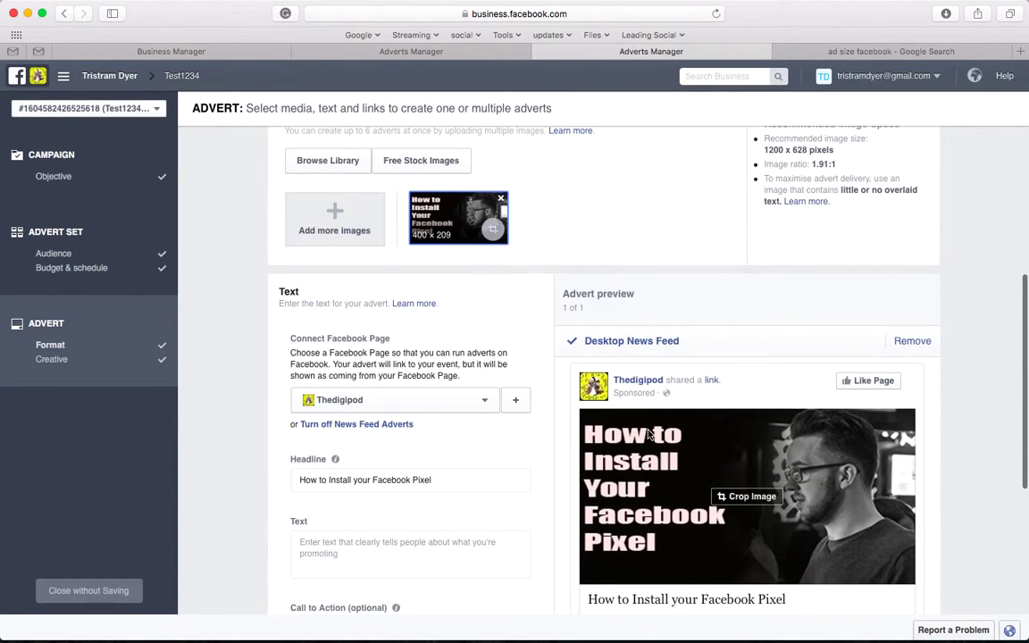
pyautogui.scroll(-2, 645, 458)
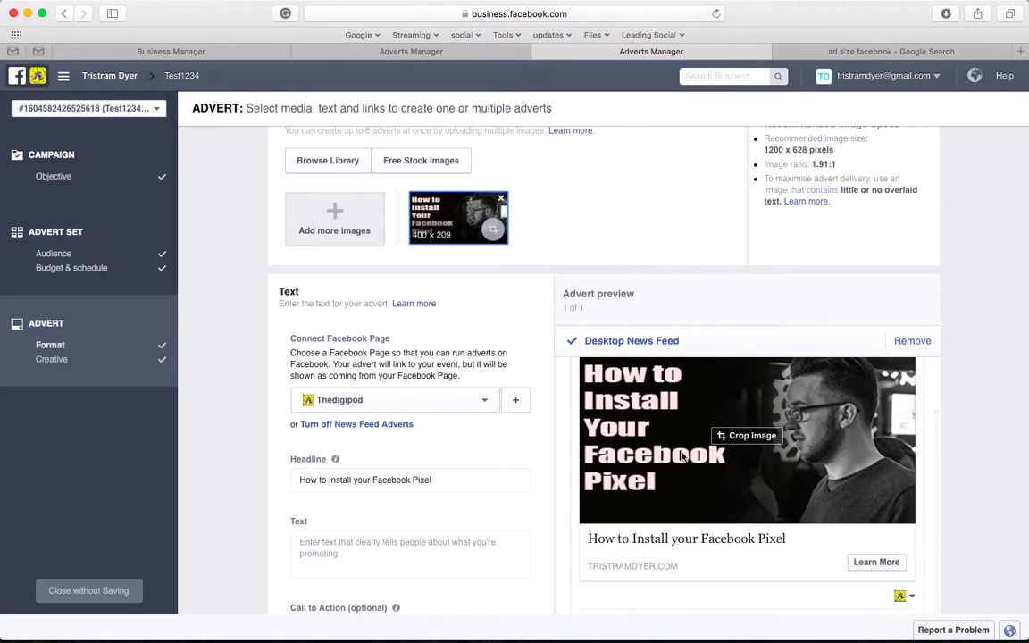
pyautogui.scroll(-1, 448, 419)
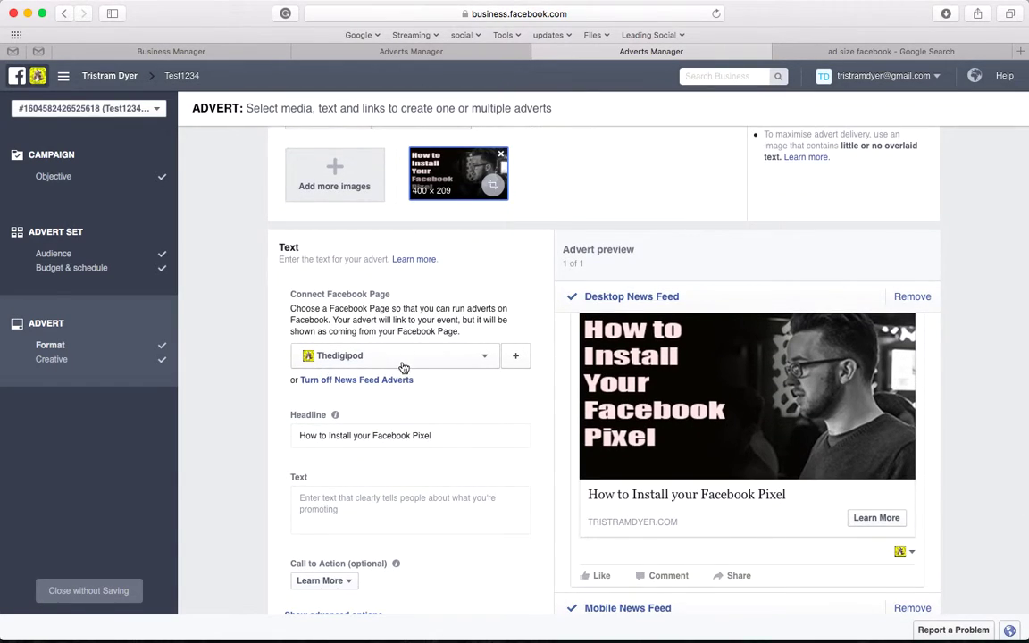
pyautogui.scroll(-2, 438, 417)
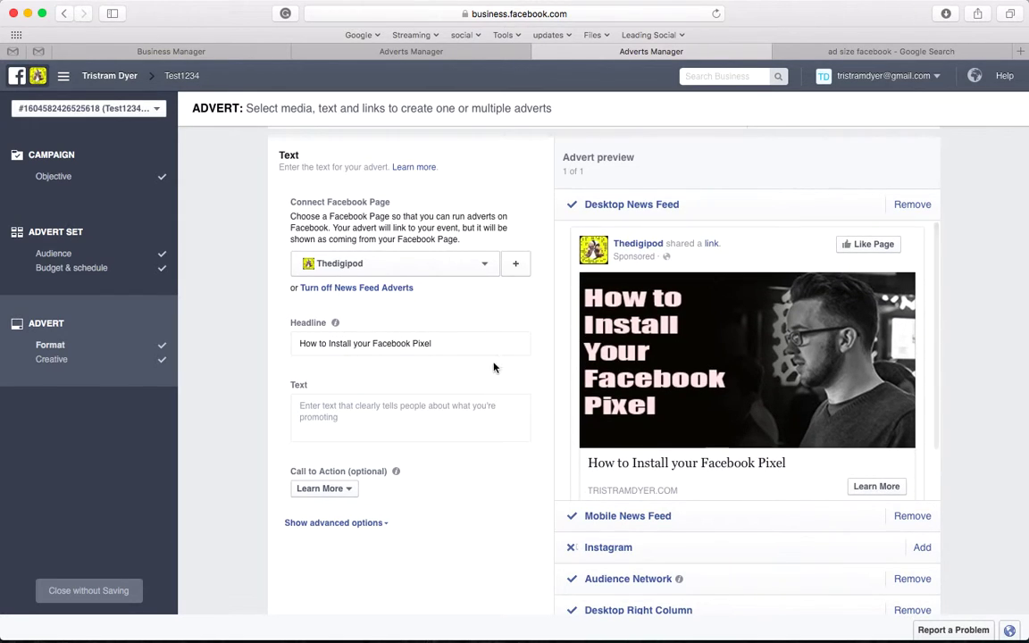
pyautogui.scroll(-1, 400, 452)
pyautogui.scroll(-2, 399, 452)
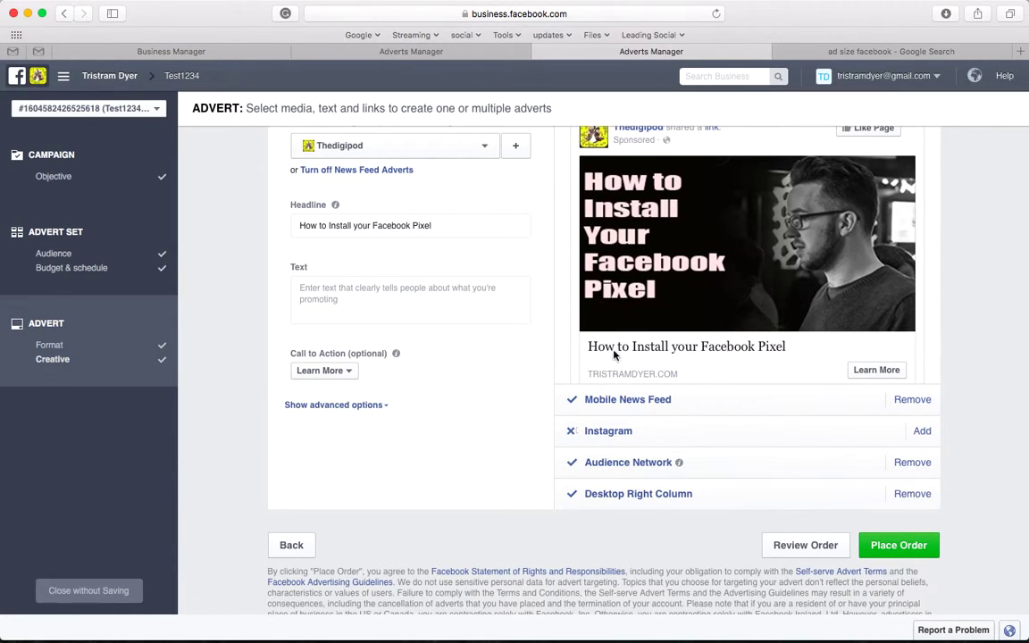
# Try to place the order for the drafted advert.
pyautogui.scroll(-1, 503, 374)
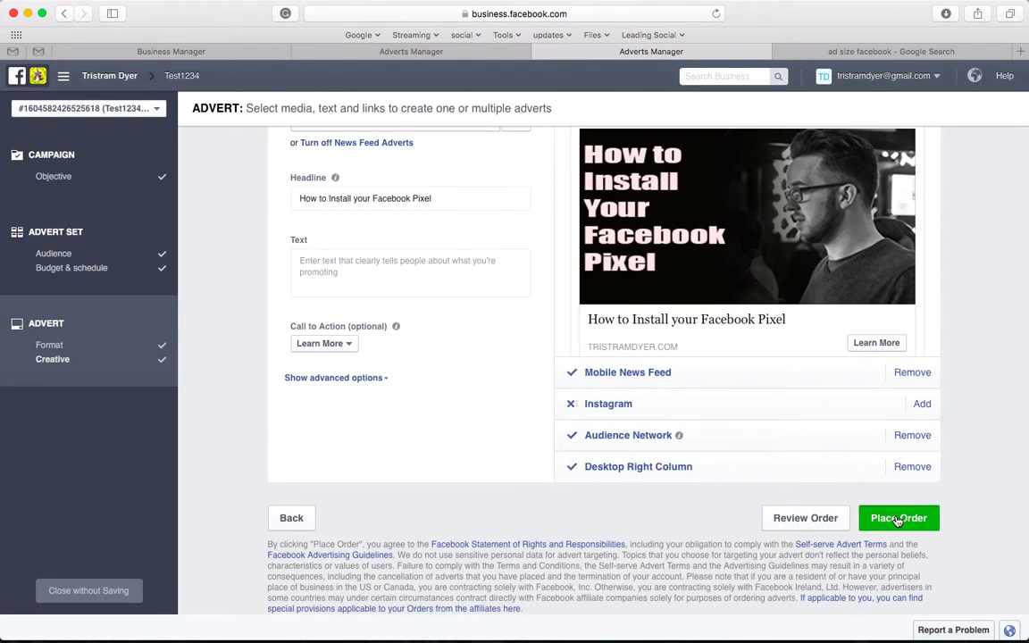
pyautogui.click(898, 519)
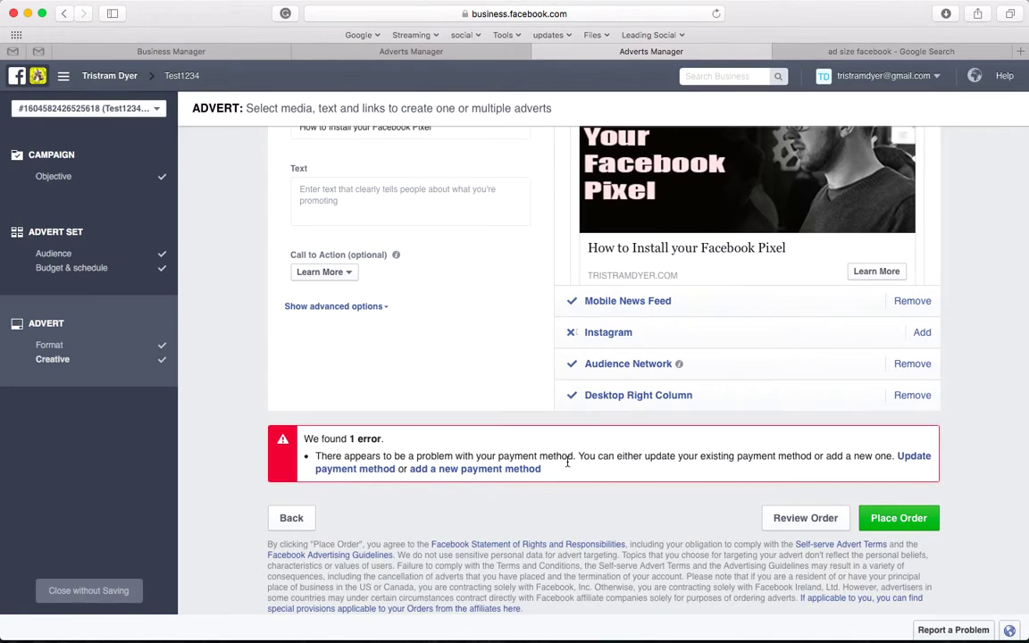
pyautogui.scroll(2, 566, 462)
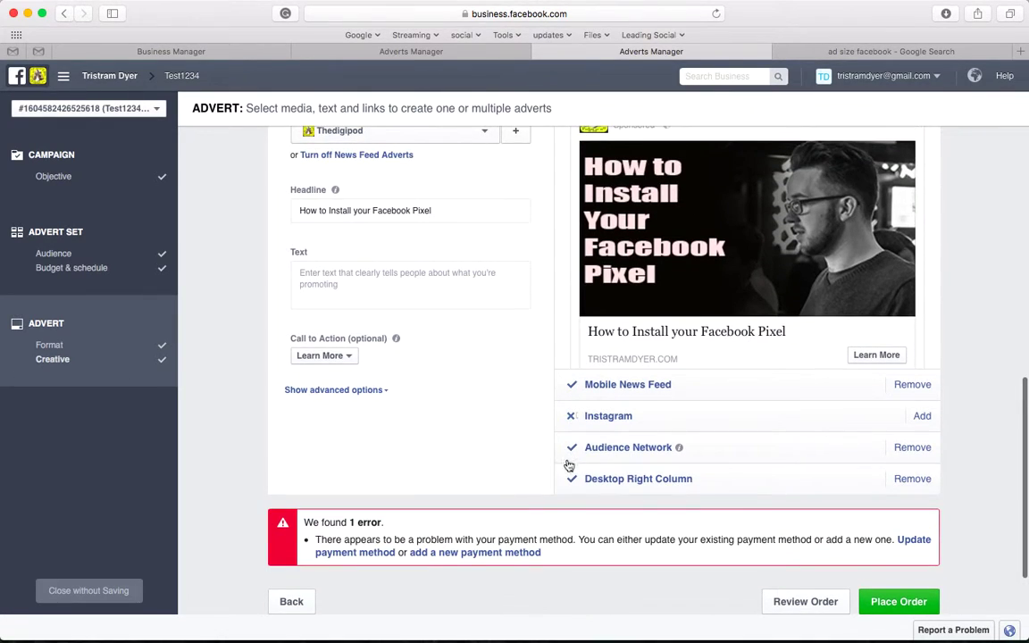
# Check the account's campaign overview and reopen its audience list.
pyautogui.click(431, 50)
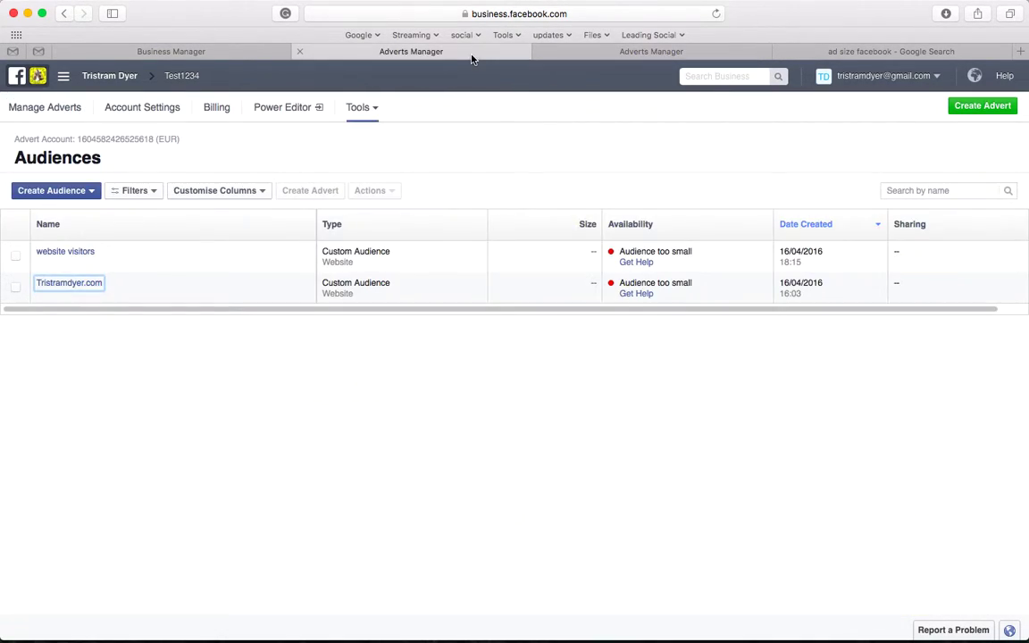
pyautogui.click(61, 116)
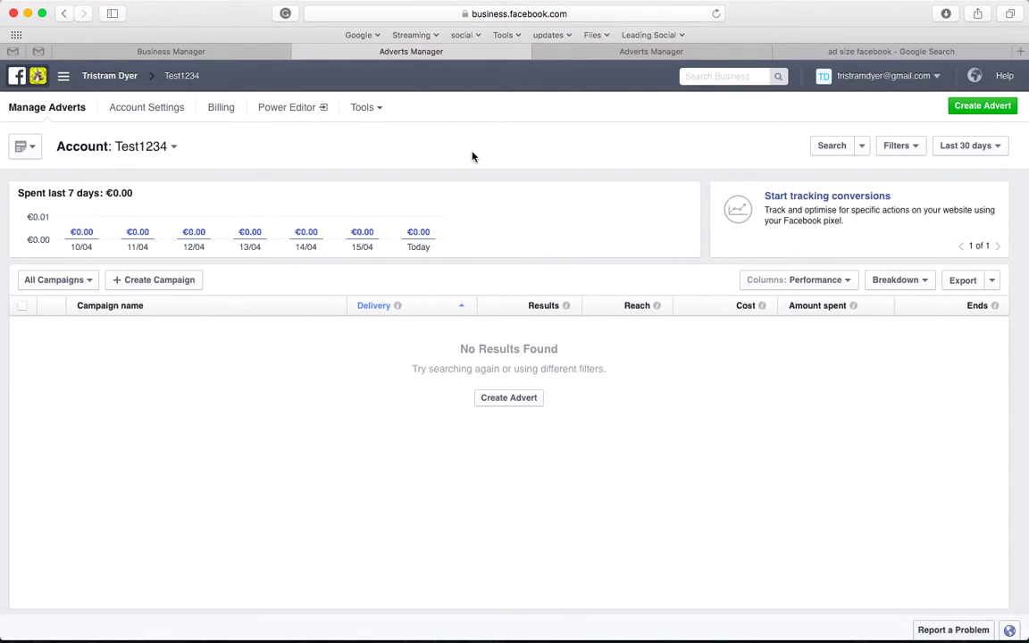
pyautogui.click(378, 115)
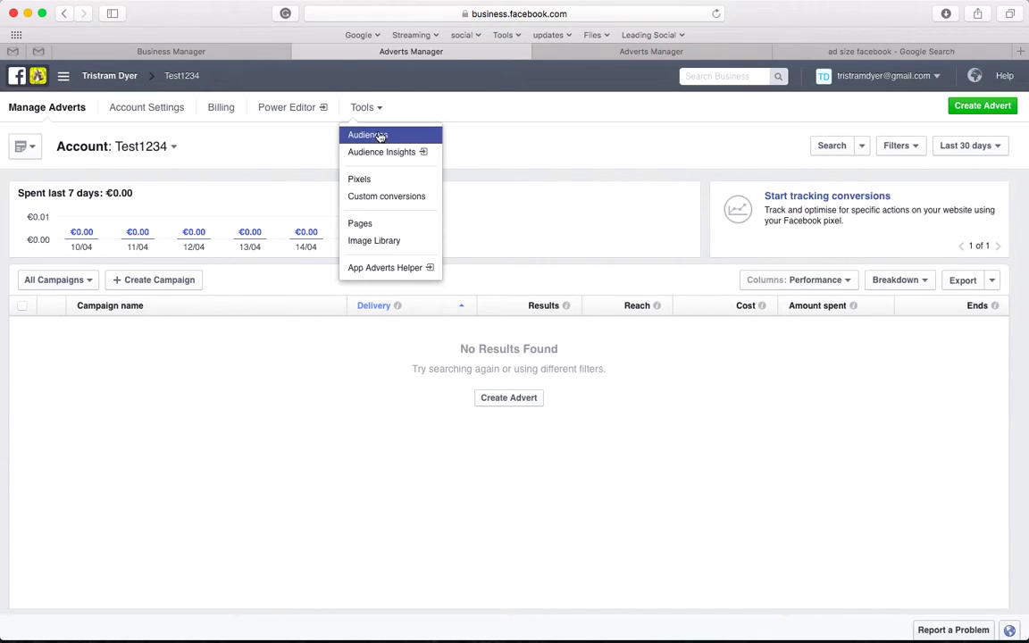
pyautogui.click(380, 137)
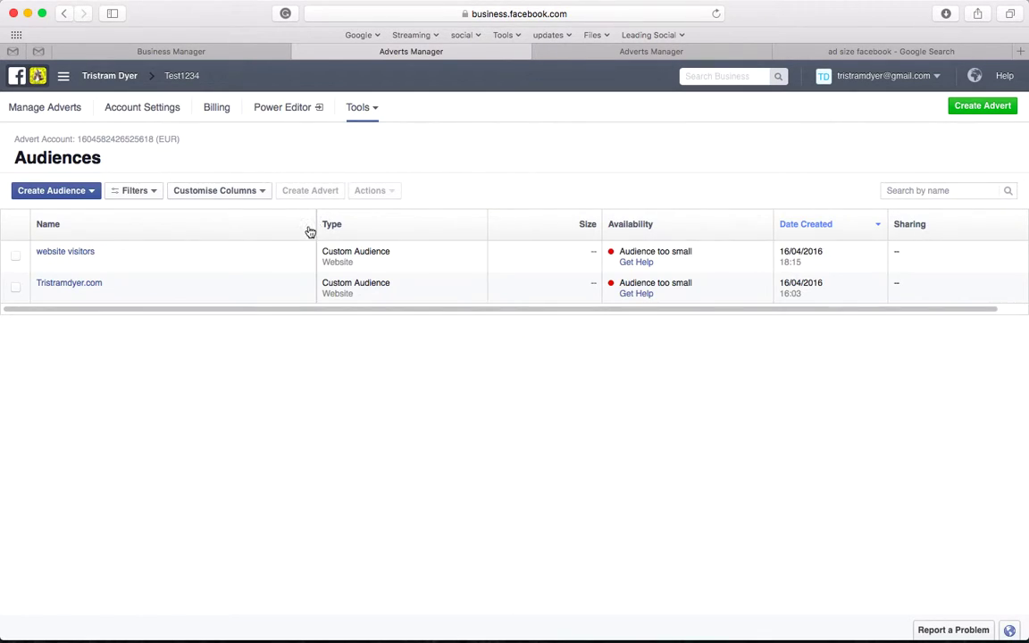
# View the sharing options for the older website custom audience and close them without sharing it with an account.
pyautogui.click(16, 291)
pyautogui.click(383, 194)
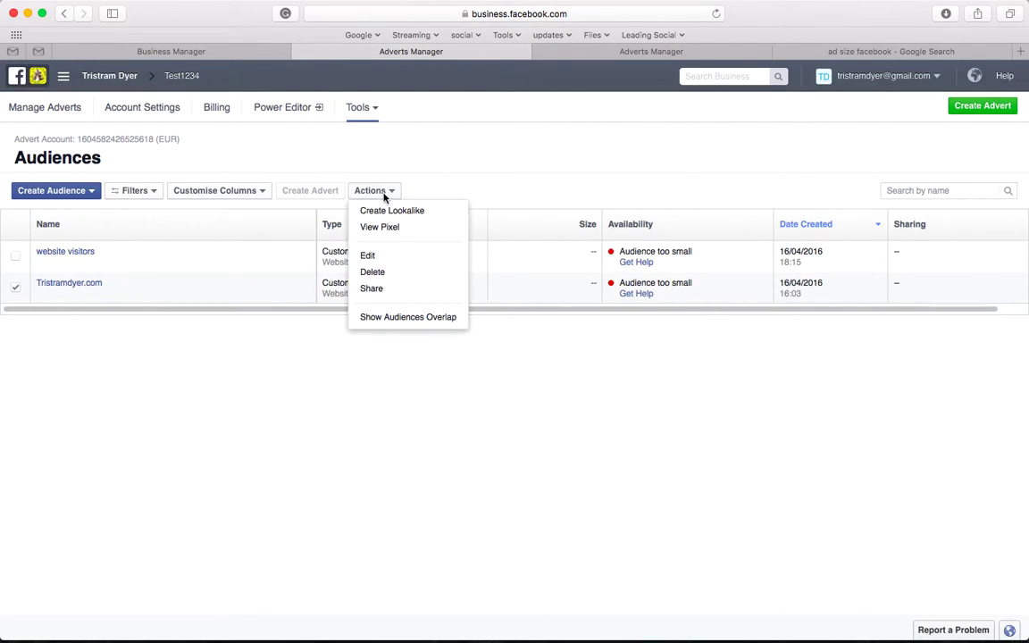
pyautogui.click(376, 290)
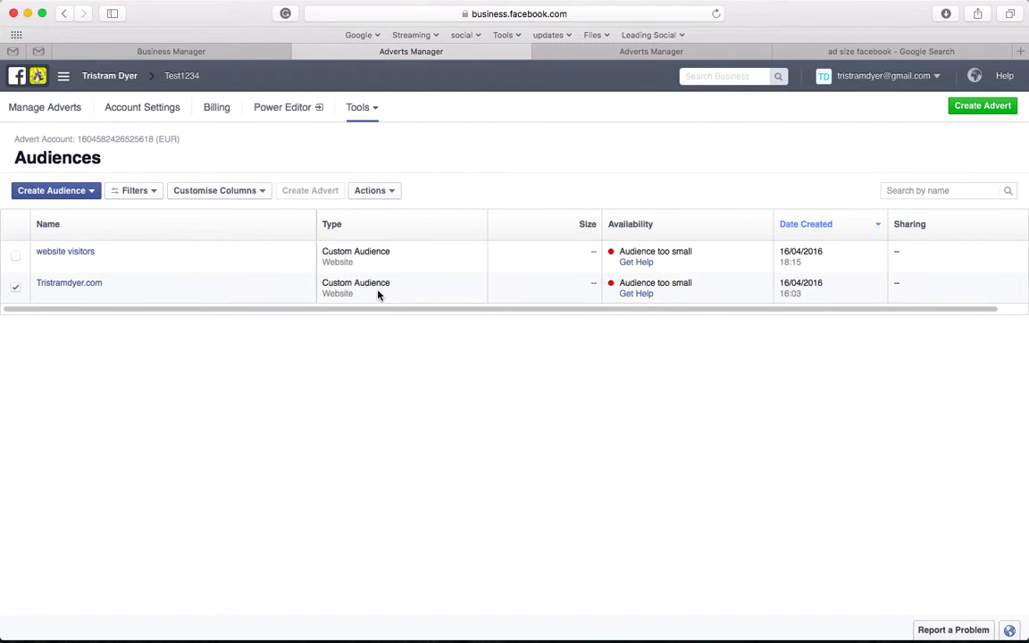
pyautogui.click(455, 315)
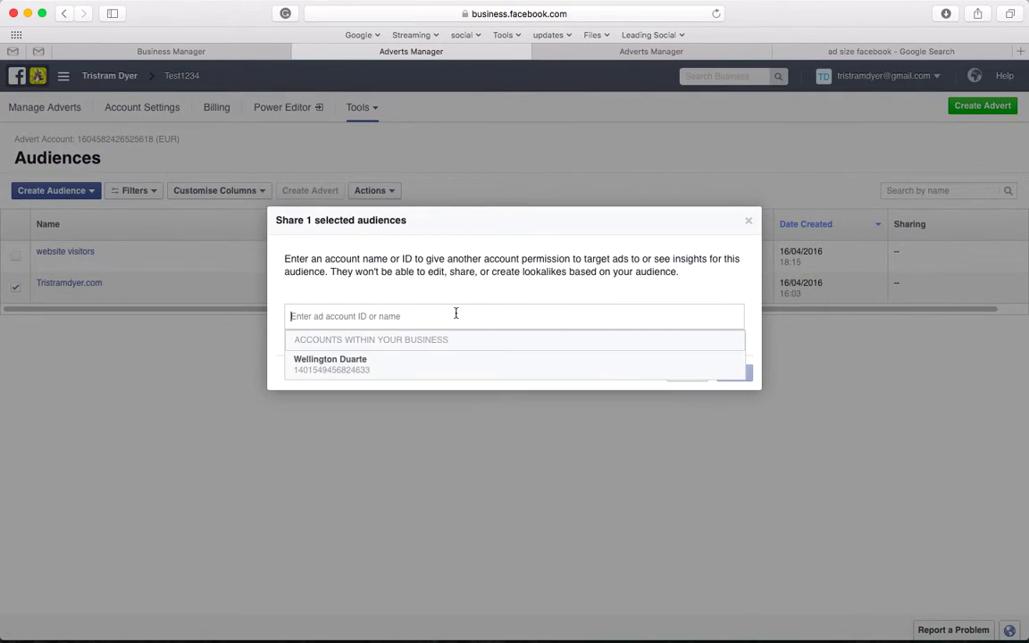
pyautogui.click(455, 294)
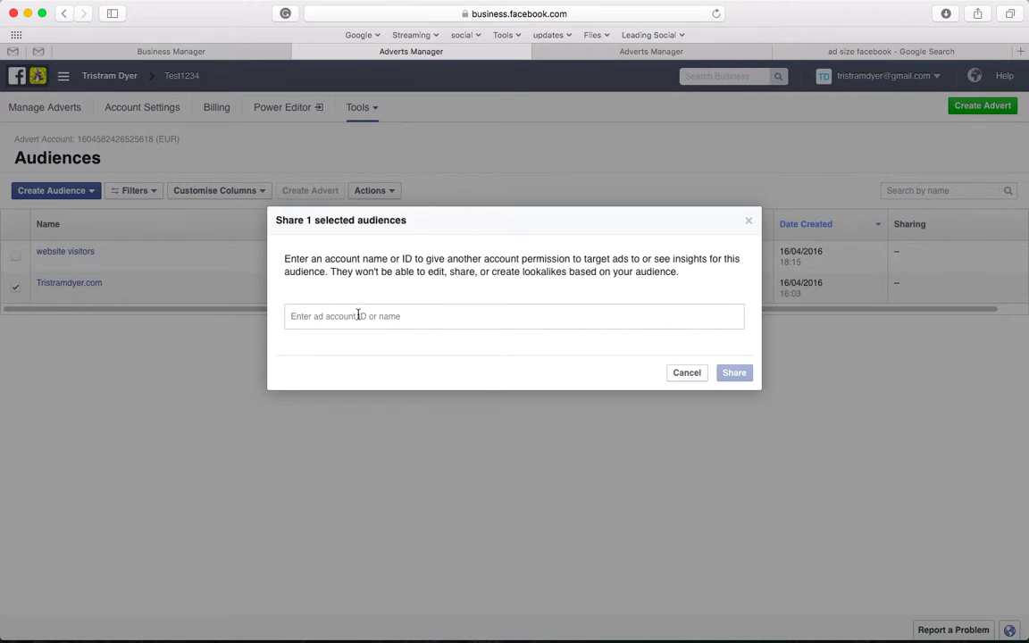
pyautogui.click(687, 373)
# Recheck the audience definition in the drafted advert set and return to the audience list.
pyautogui.click(626, 49)
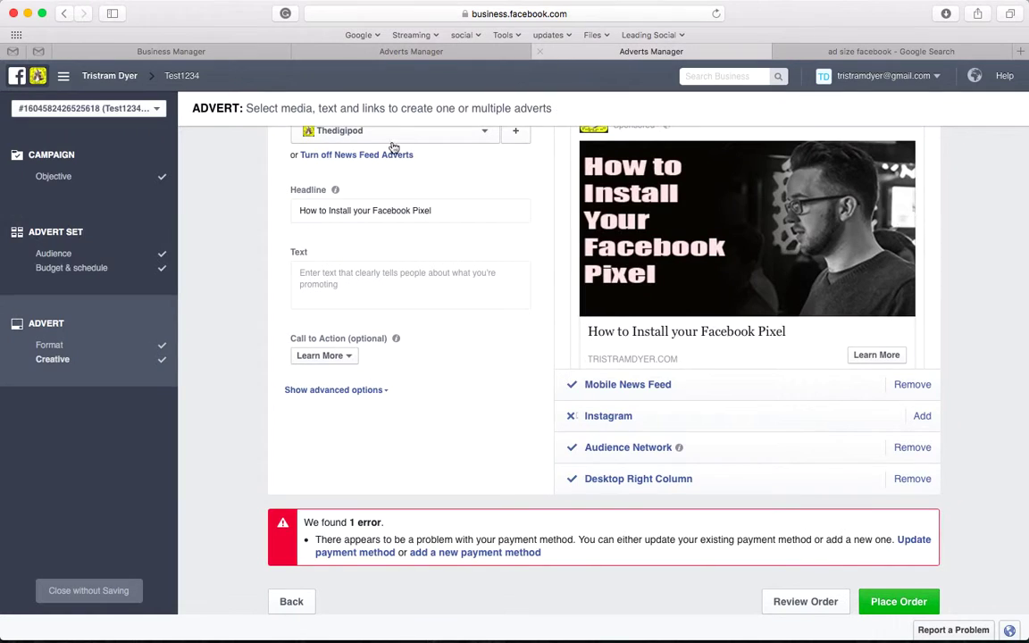
pyautogui.click(139, 254)
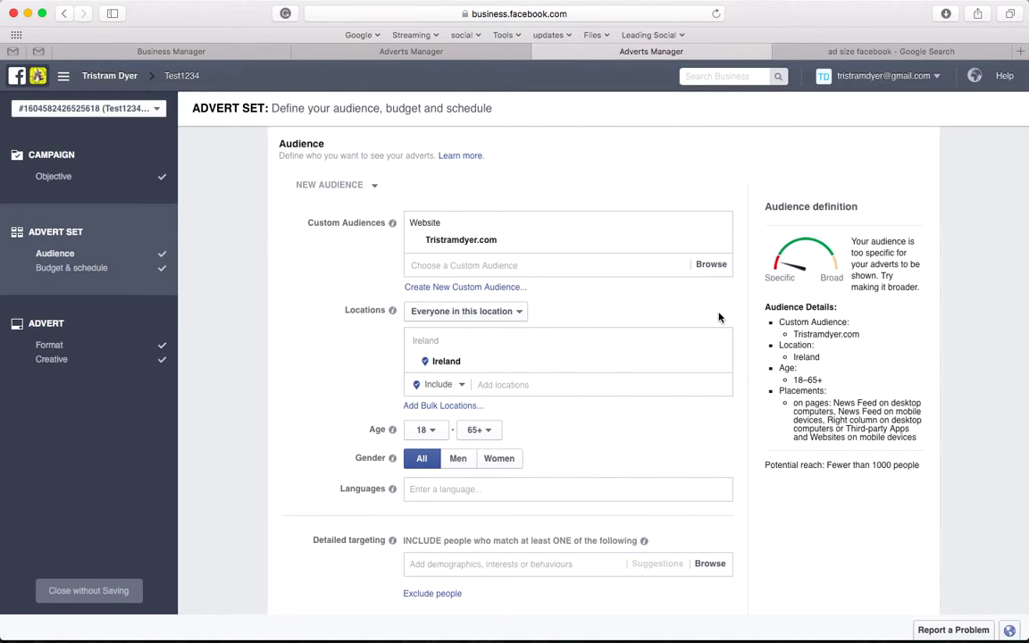
pyautogui.click(462, 52)
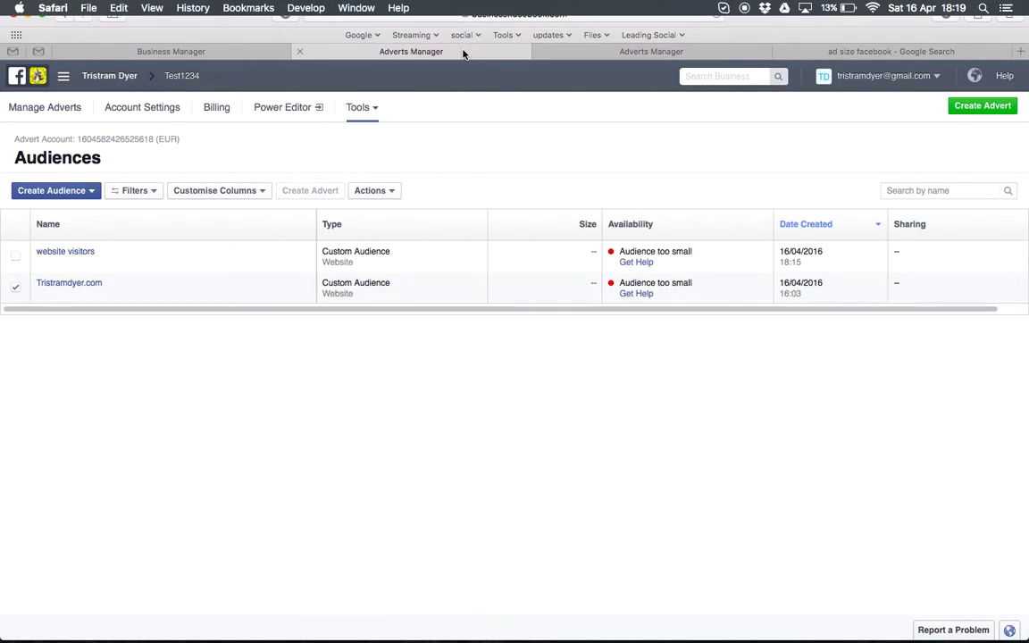